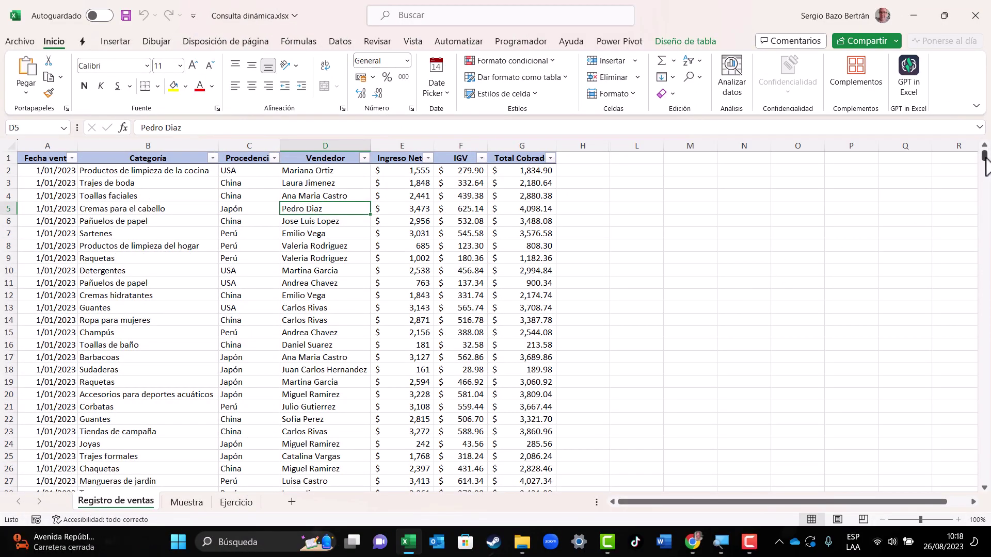
On the Muestra sheet, filter by Herramientas de jardín, Japón and a chosen salesperson.
left_click_drag(985, 164, 984, 477)
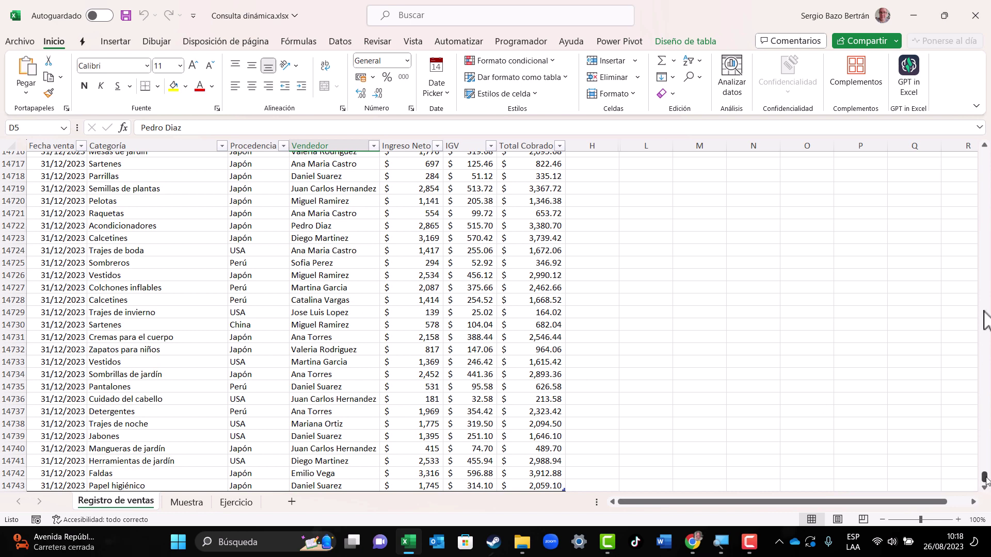
left_click_drag(985, 478, 983, 154)
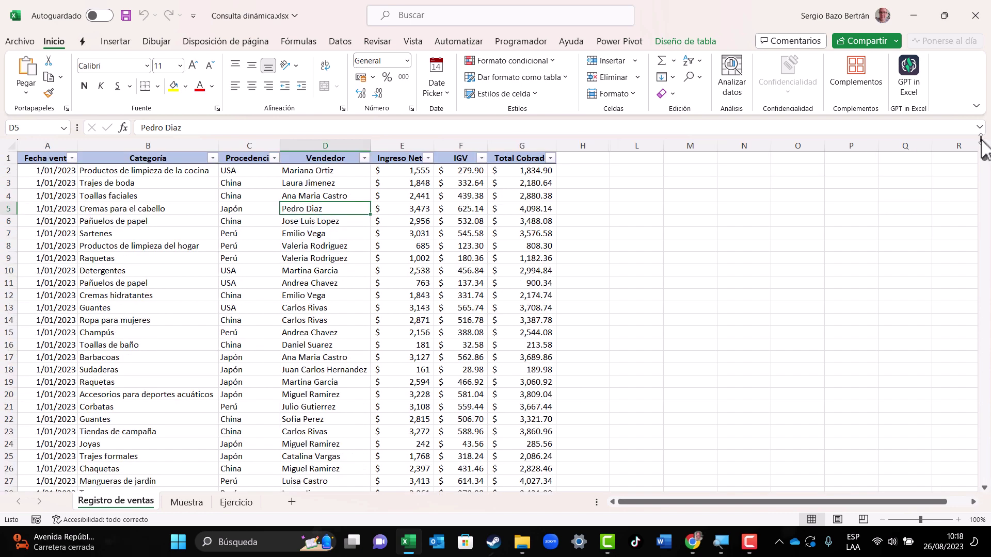
left_click(187, 504)
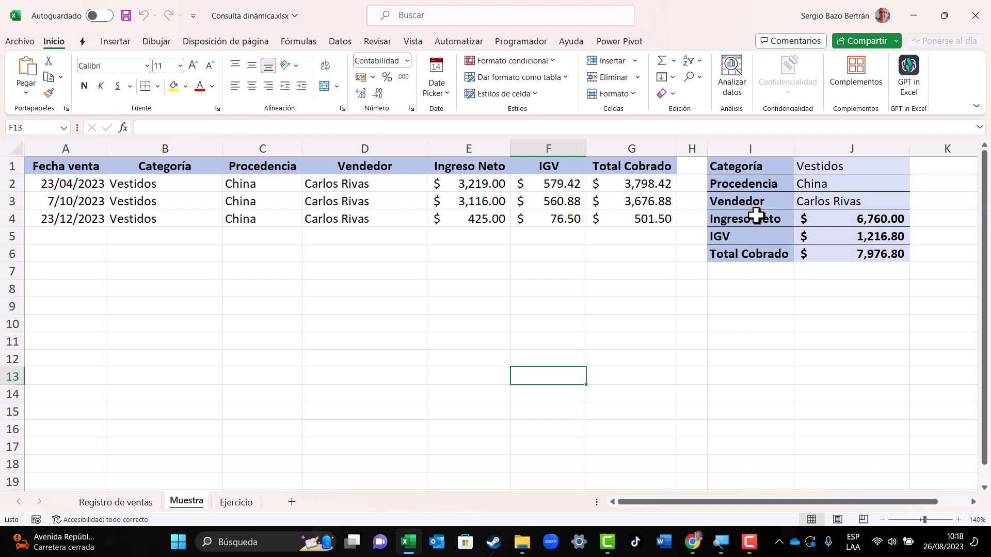
left_click(866, 165)
left_click(916, 169)
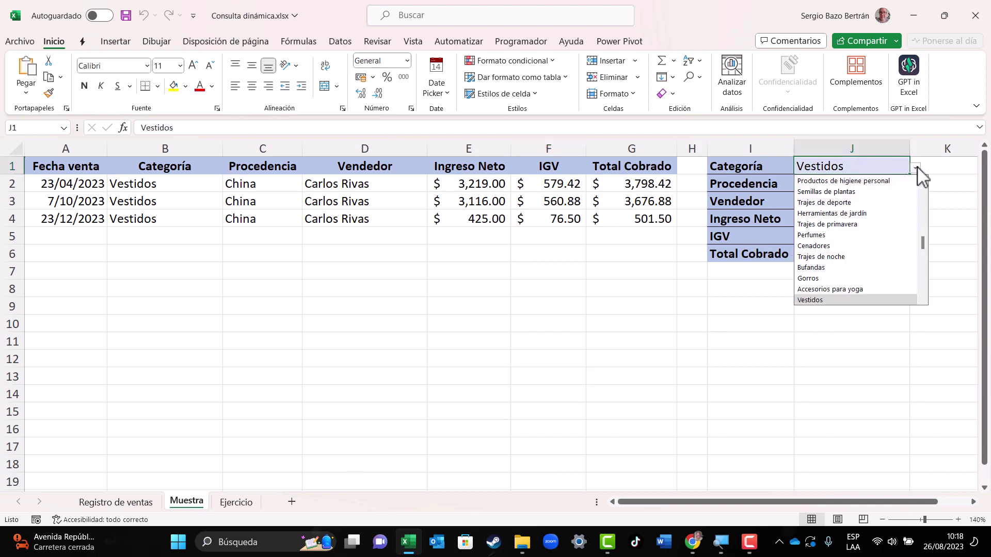
left_click(839, 212)
left_click(837, 184)
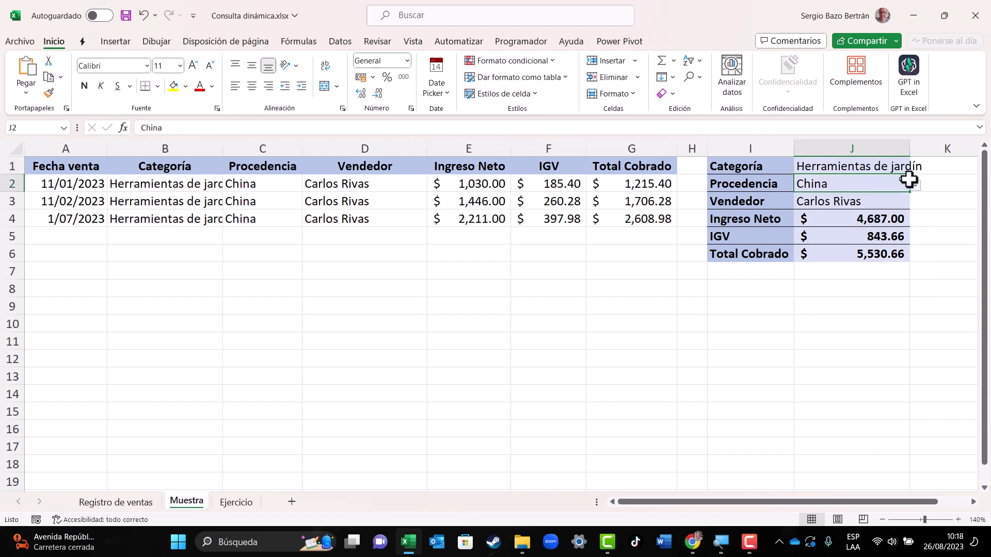
left_click(916, 185)
left_click(850, 202)
left_click(850, 203)
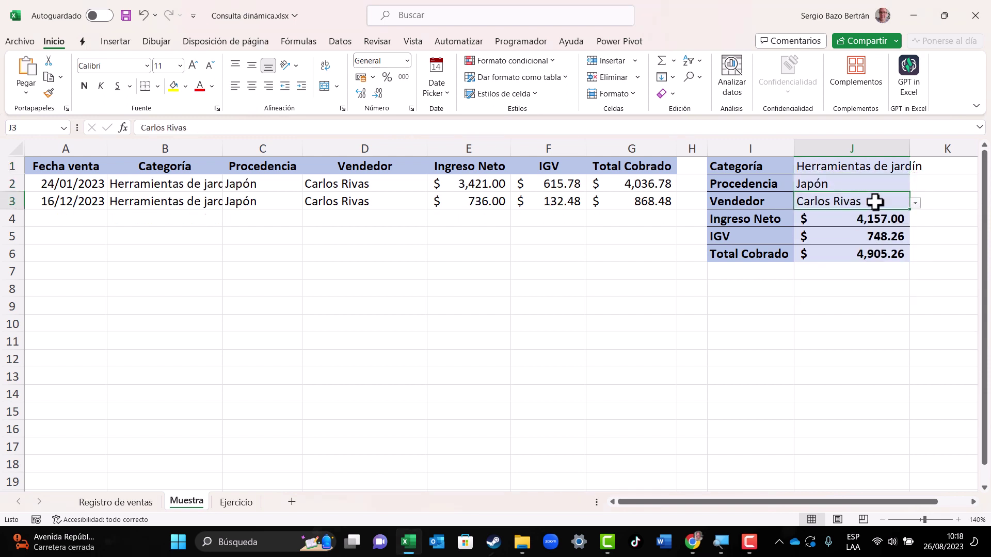
left_click(916, 203)
left_click(836, 267)
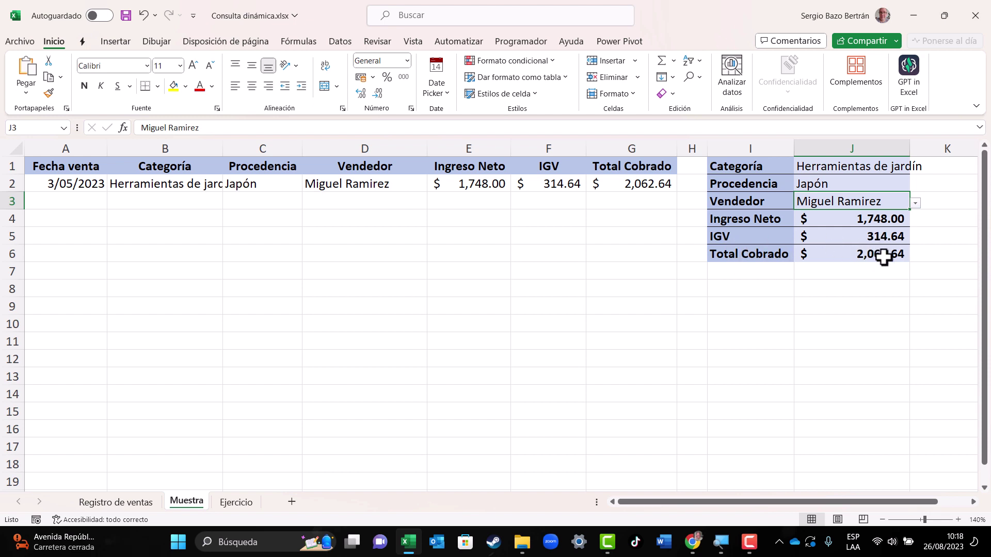
Change the criteria to Productos de limpieza del baño with origin USA.
left_click(888, 167)
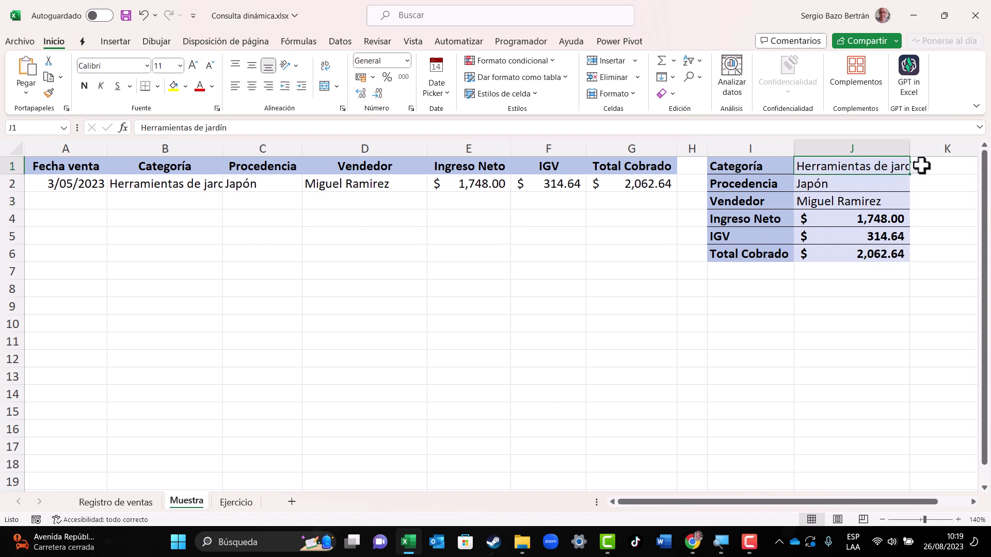
left_click(915, 167)
left_click(821, 236)
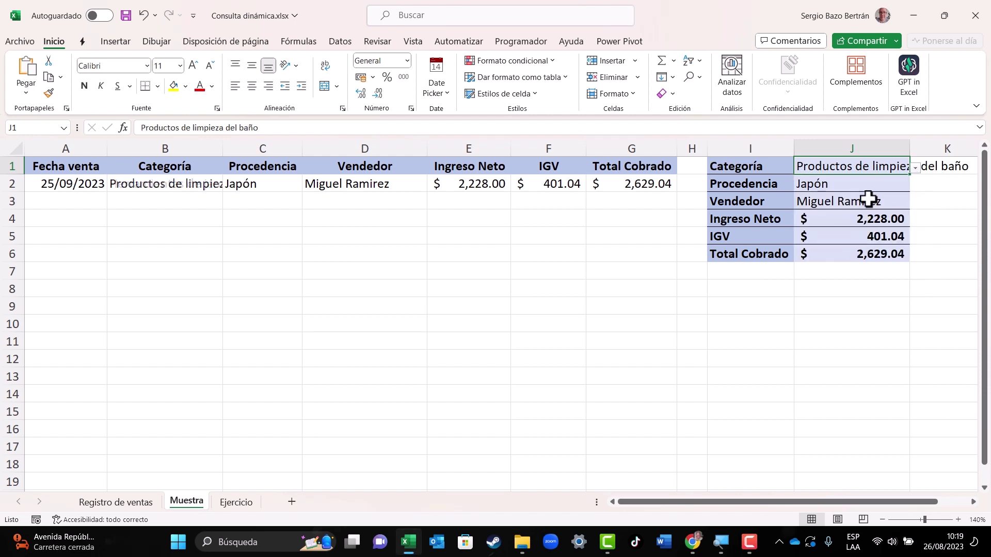
left_click(869, 183)
left_click(917, 186)
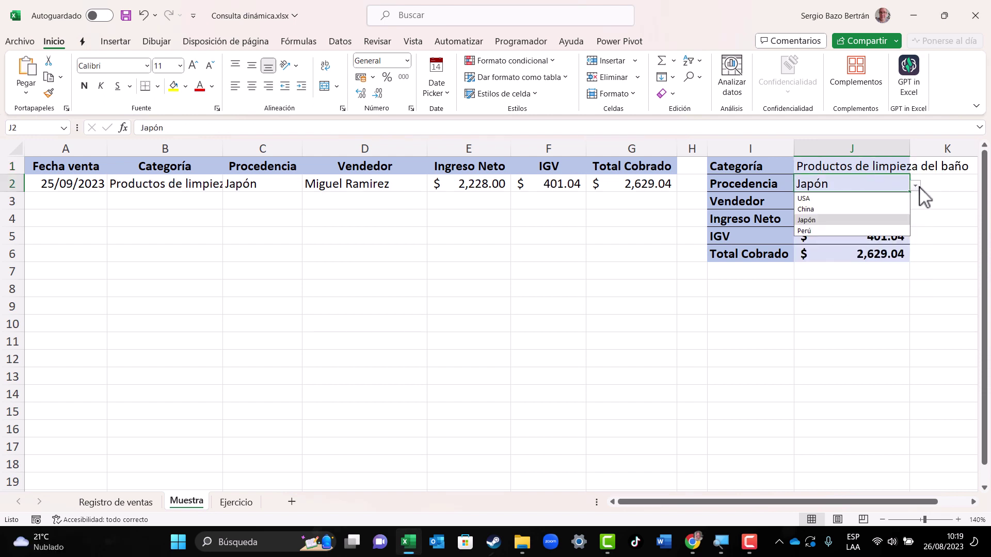
left_click(837, 200)
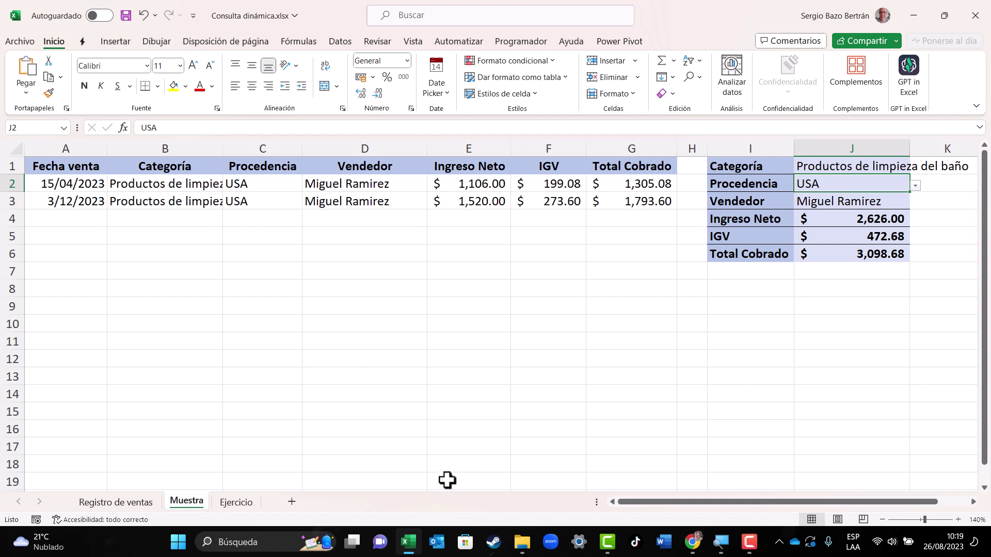
On the Ejercicio sheet, inspect the empty J1–J3 criteria cells and the category list.
left_click(238, 503)
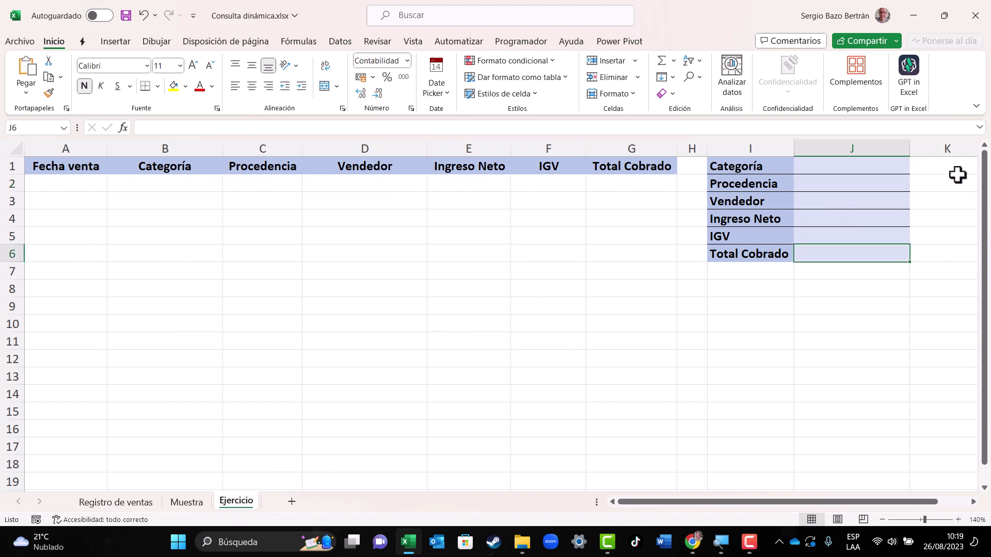
left_click(849, 169)
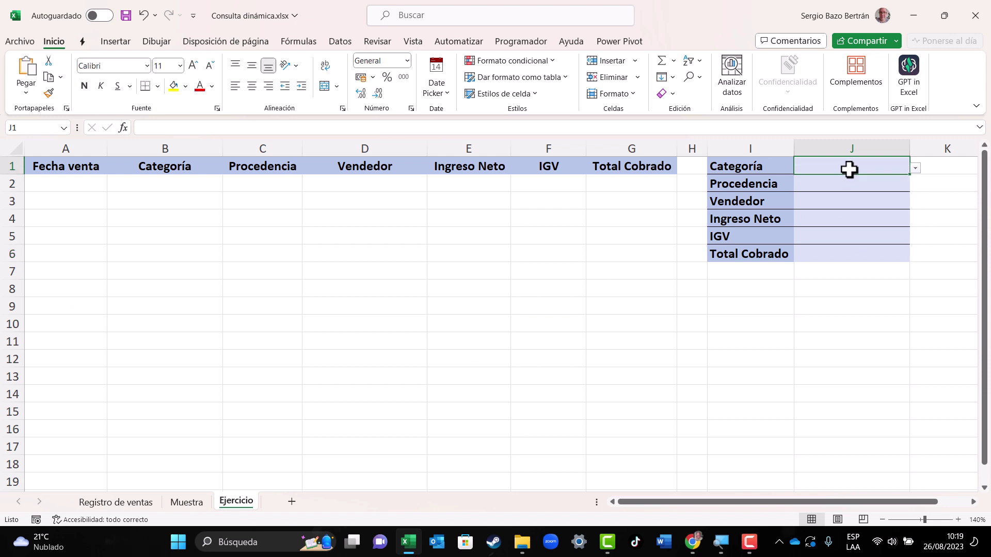
left_click(849, 185)
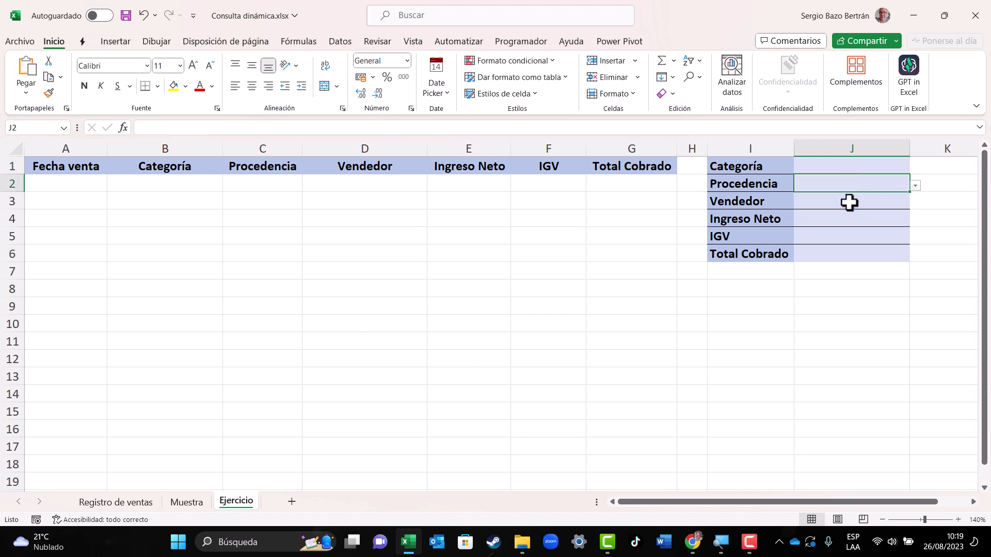
left_click(850, 203)
left_click(847, 166)
left_click(848, 177)
left_click(849, 201)
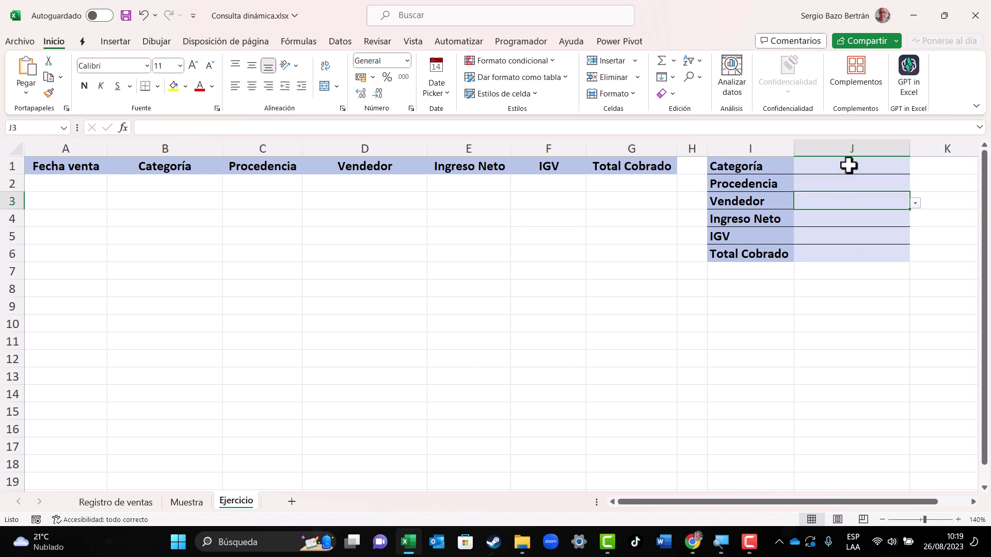
left_click(849, 165)
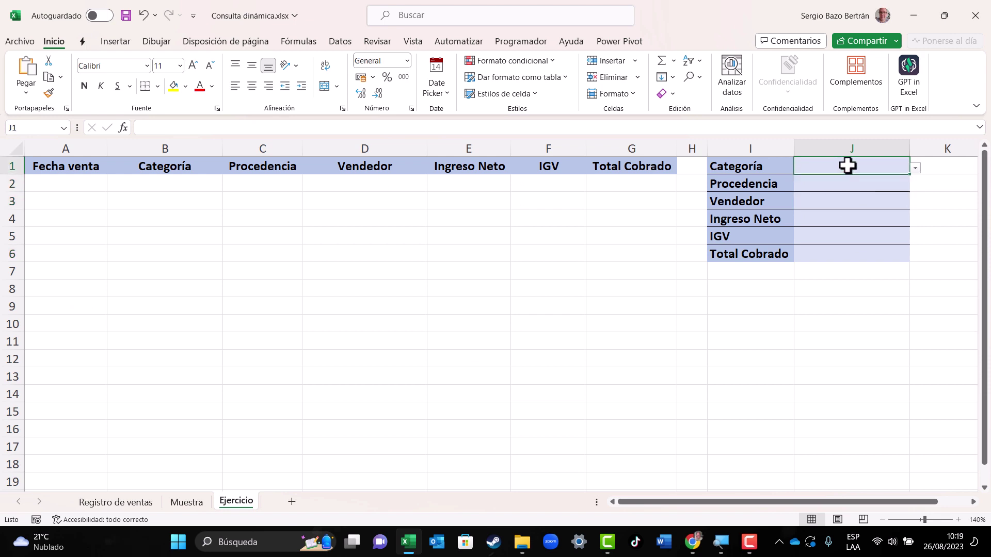
left_click(916, 169)
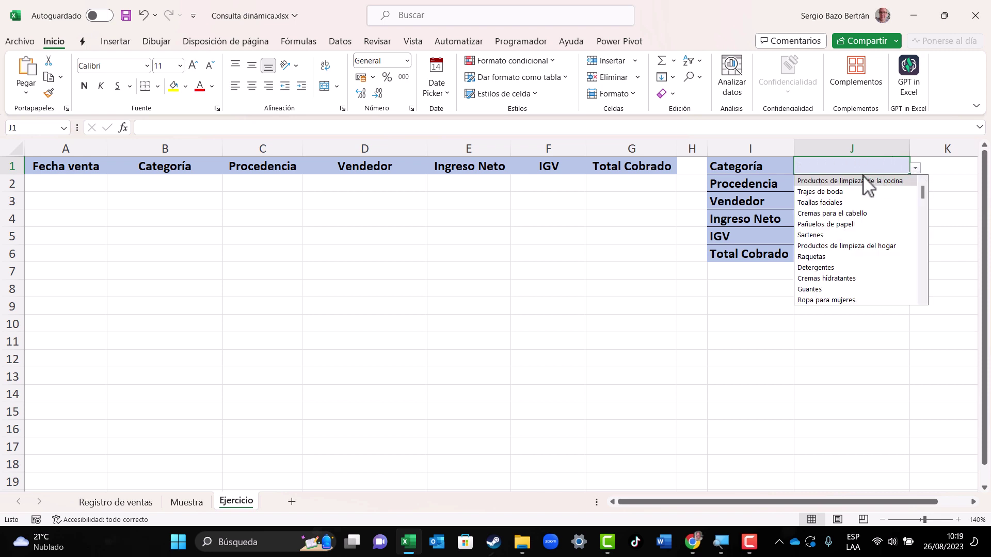
left_click(962, 187)
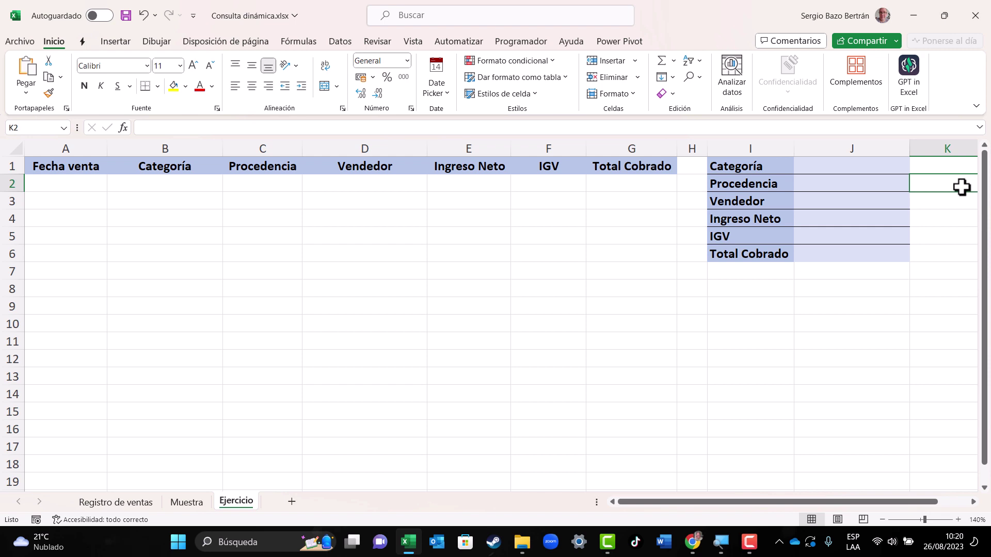
Set the criteria to Cremas para el cabello, China and a chosen salesperson.
left_click(860, 166)
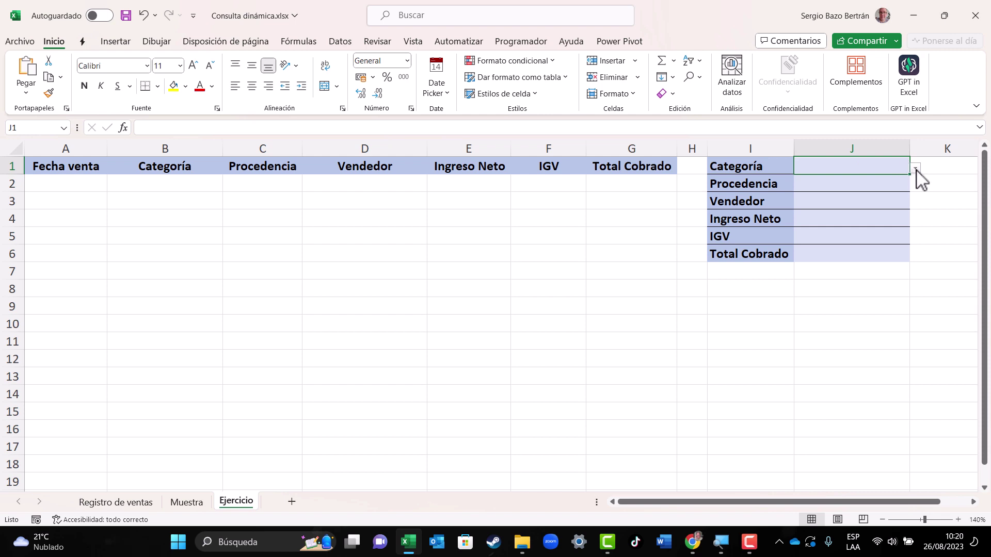
left_click(916, 169)
left_click(836, 180)
left_click(834, 186)
left_click(917, 186)
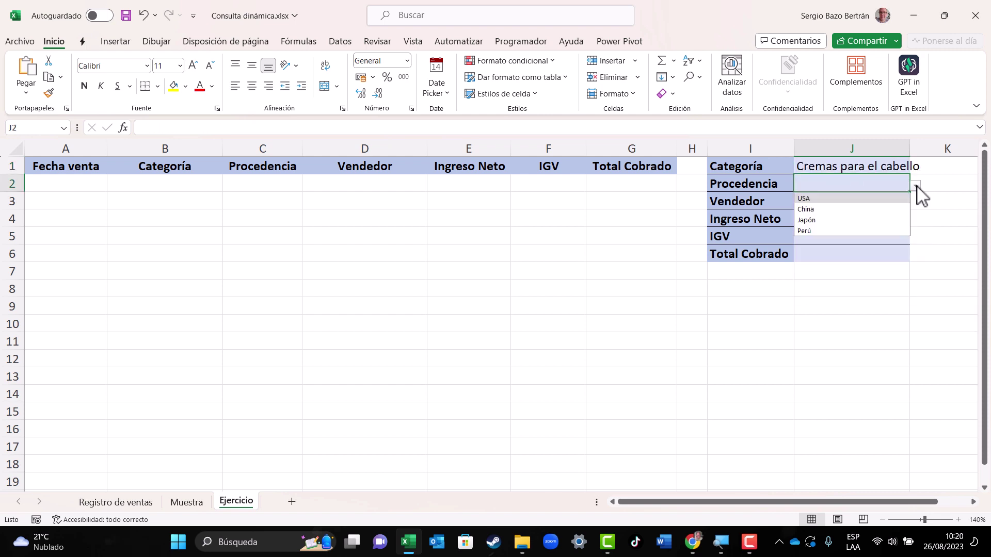
left_click(825, 209)
left_click(893, 202)
left_click(915, 204)
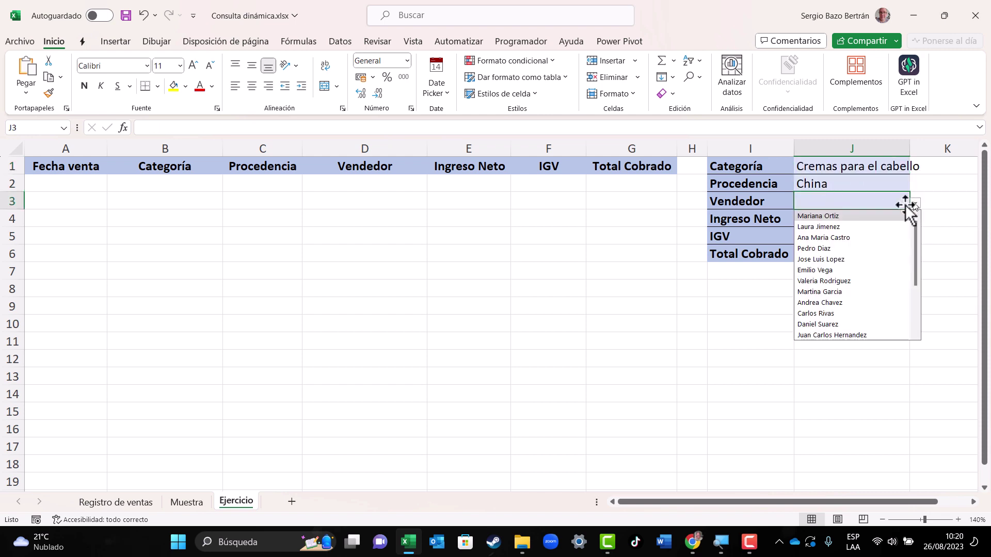
left_click(815, 270)
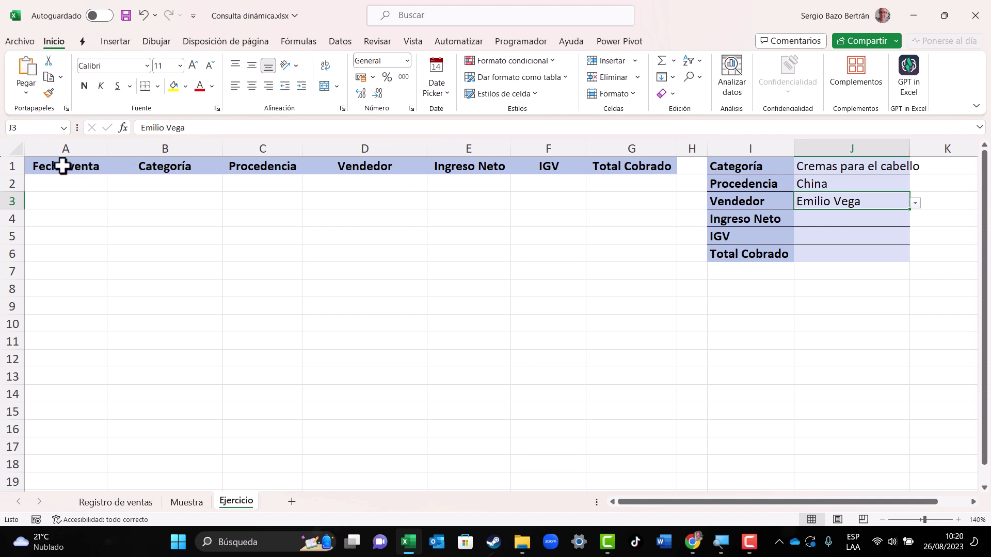
Review the A1–G1 results header row, then go back to Registro de ventas.
left_click_drag(63, 166, 638, 169)
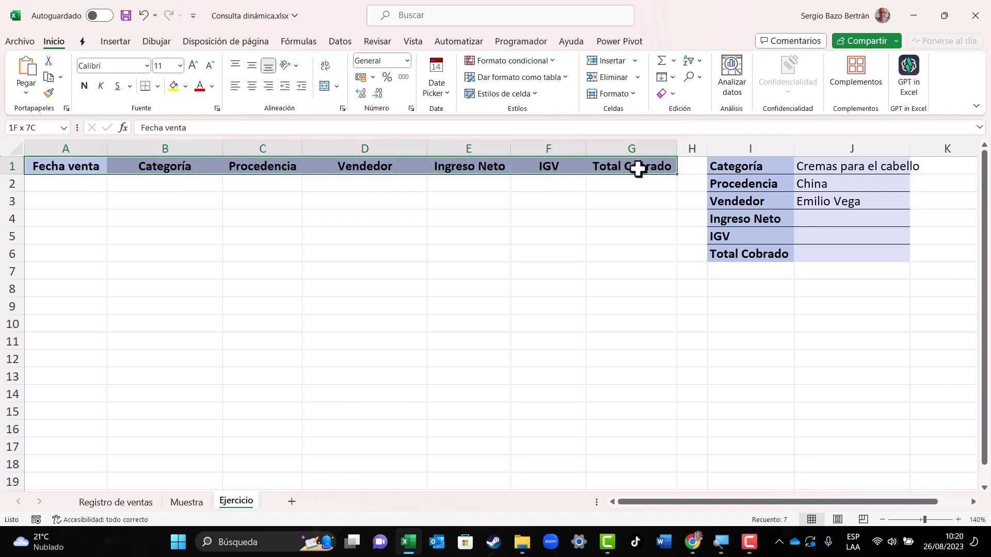
left_click(40, 165)
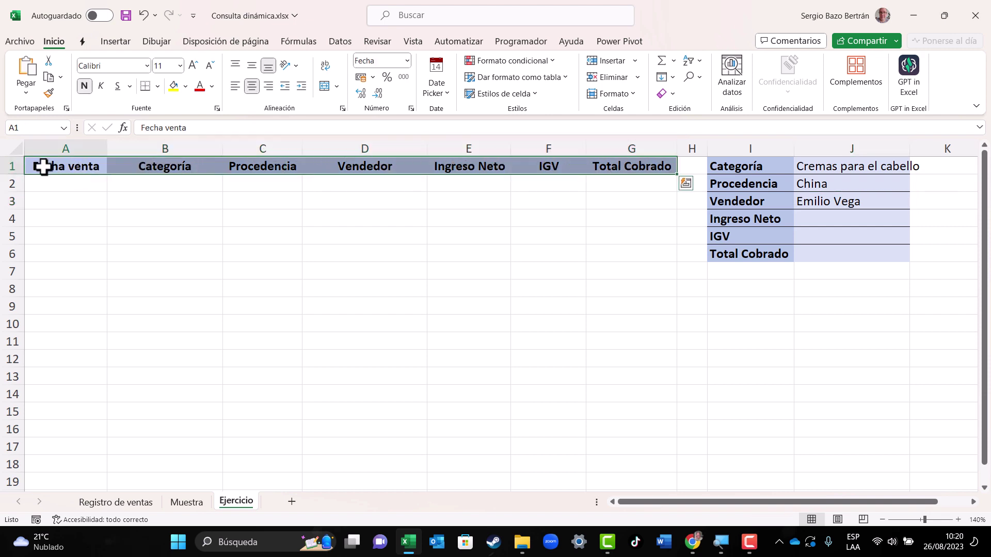
left_click(115, 502)
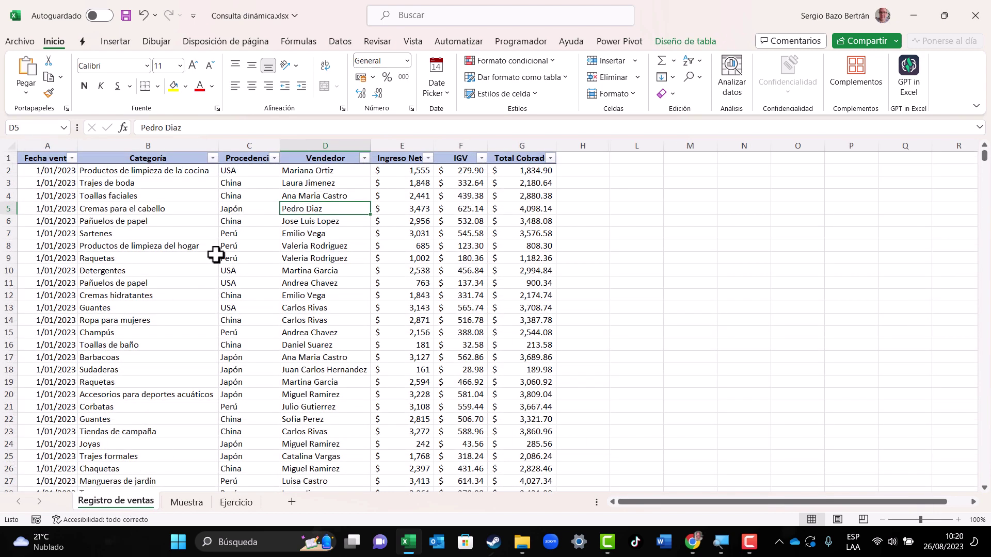
Confirm the sales table is named ventas, then return to the Ejercicio sheet.
left_click(311, 246)
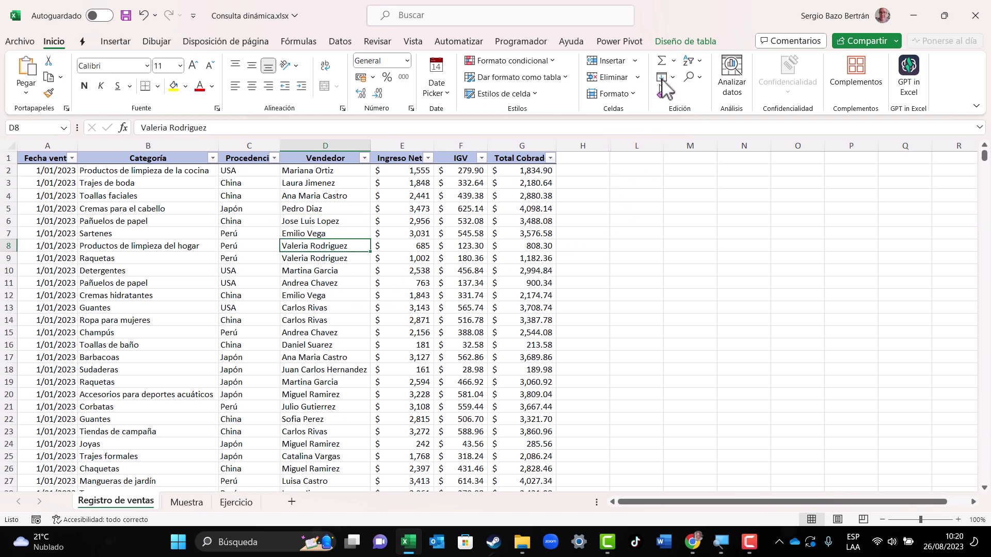
left_click(685, 42)
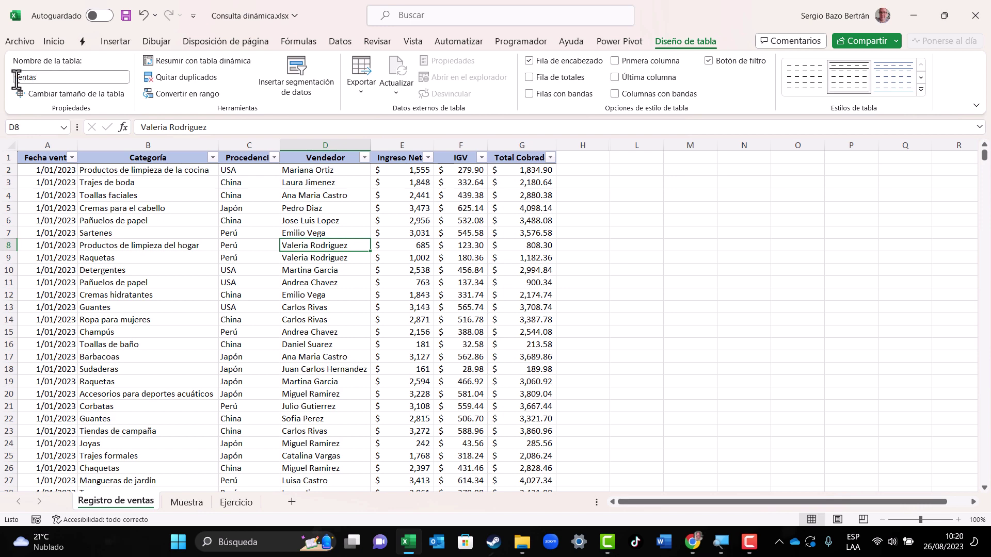
left_click(194, 316)
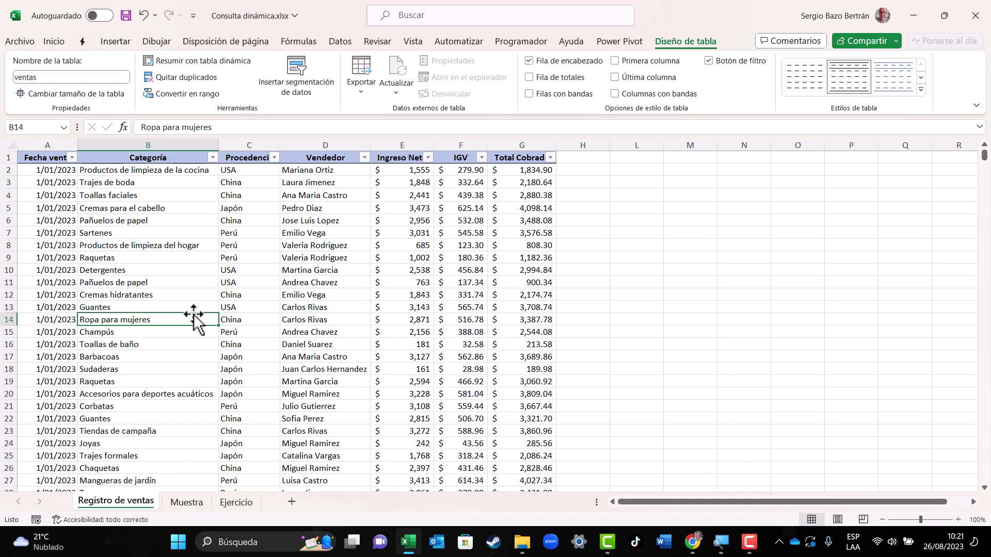
left_click(237, 503)
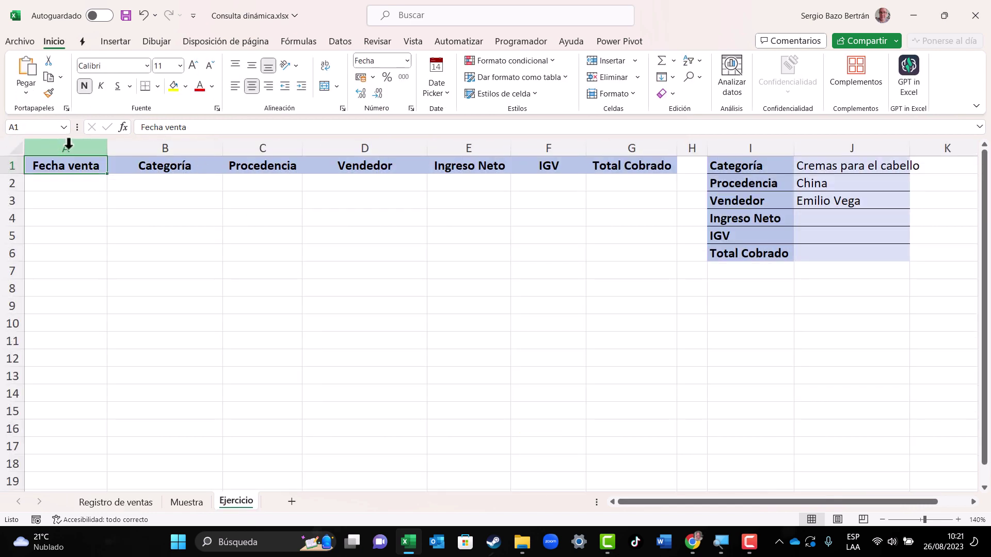
Start a FILTRAR formula over the ventas table in cell A2.
left_click(75, 186)
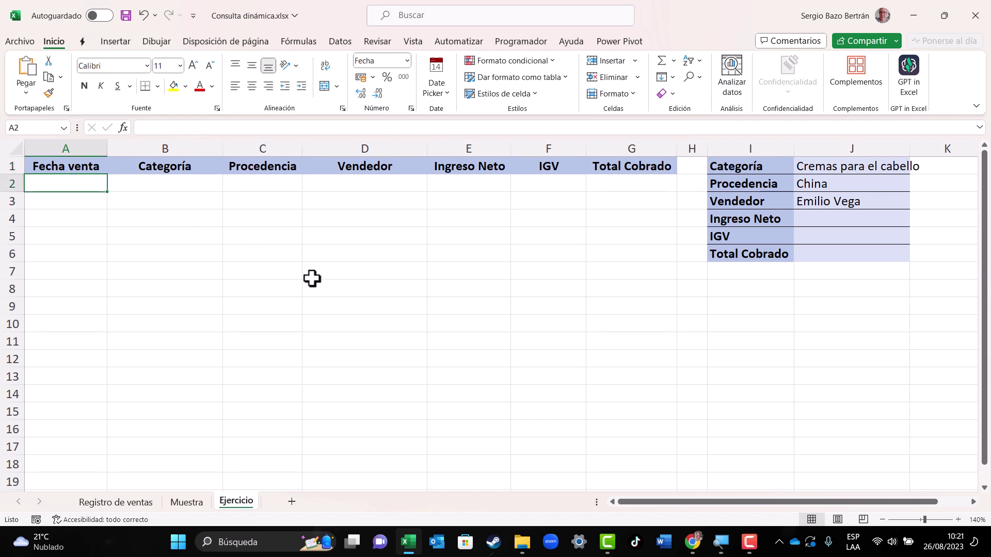
type("=filt")
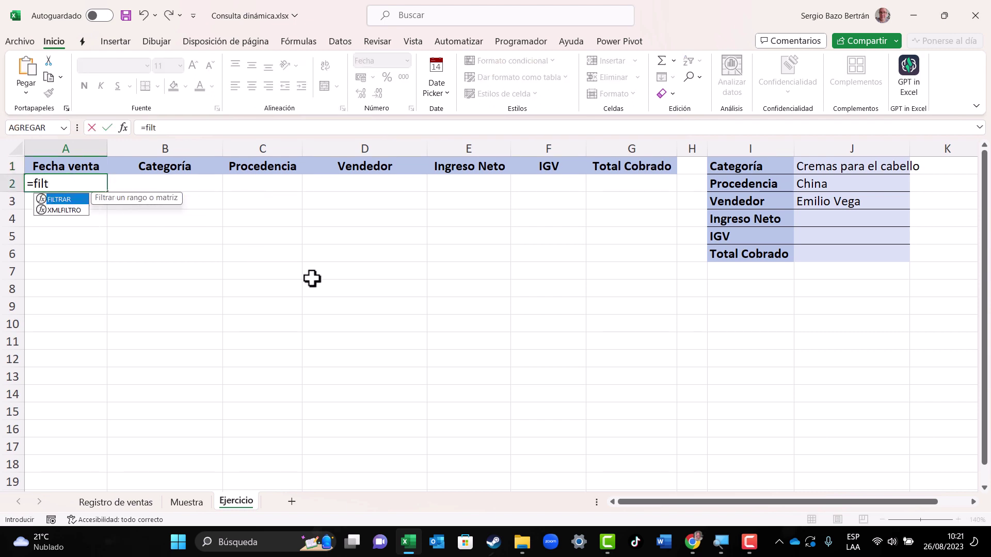
key("Tab")
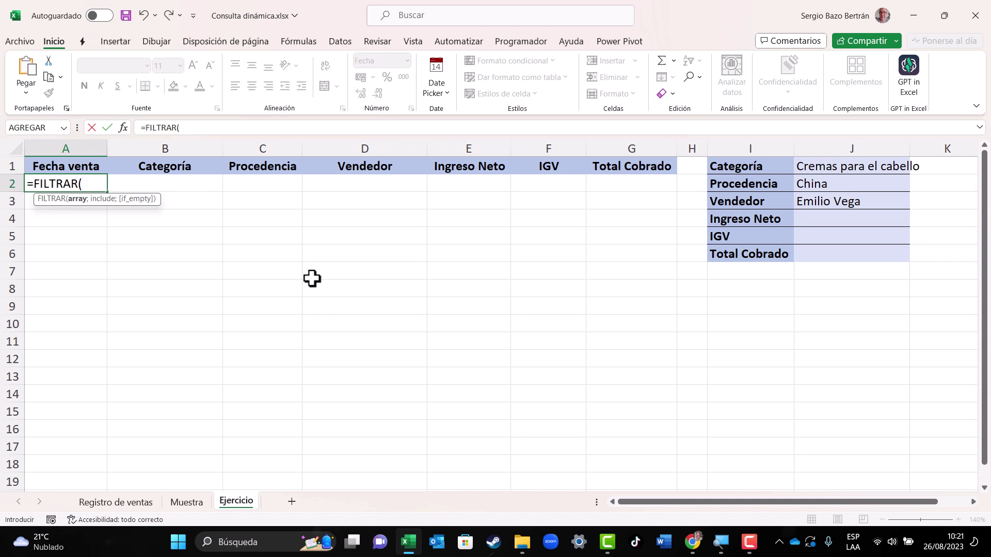
type("vent")
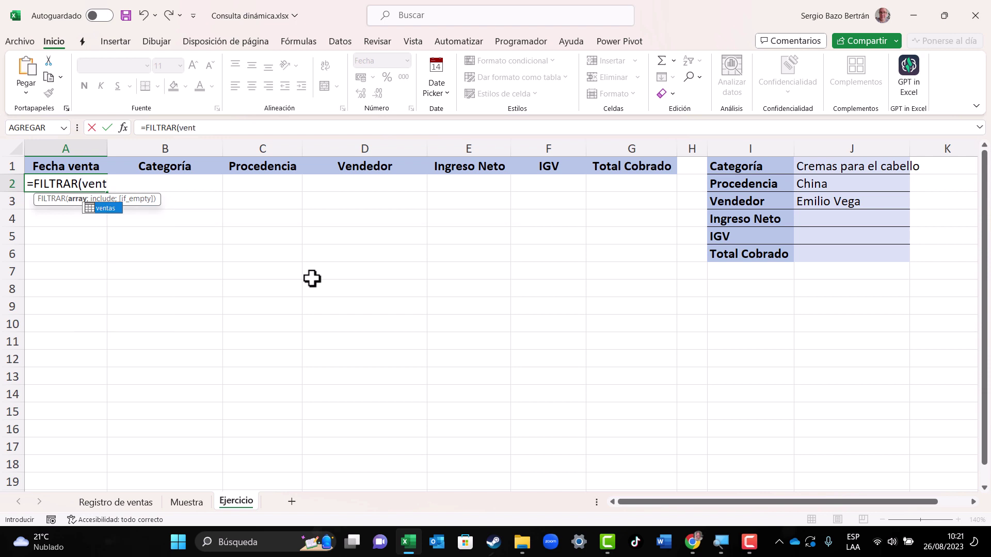
type("as;(")
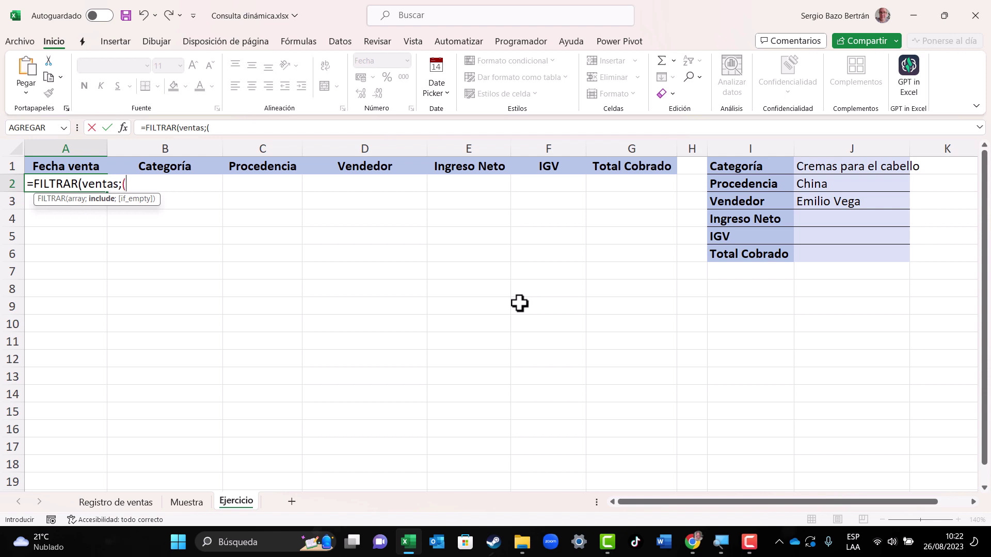
Add the first condition matching J1 to the ventas Categoría column.
left_click(865, 167)
type("=")
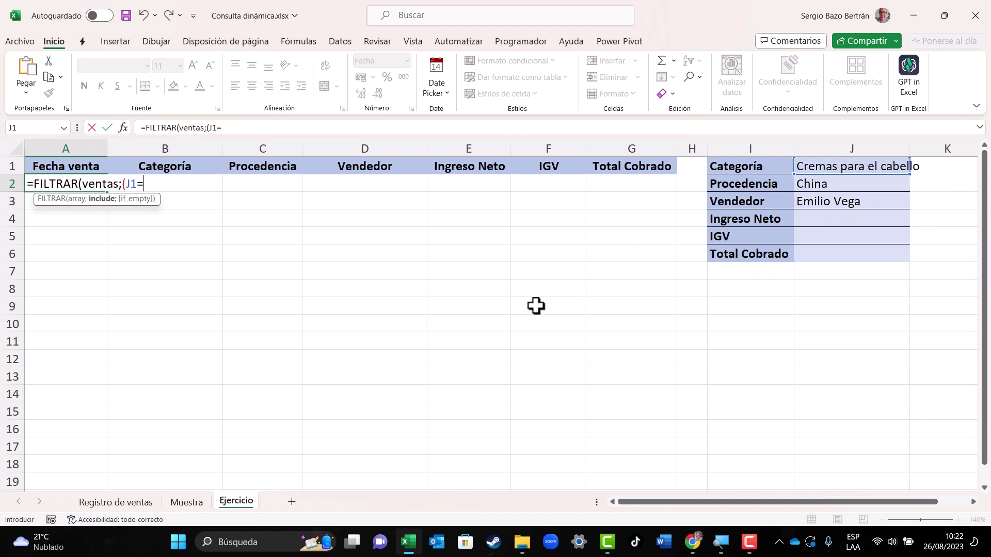
left_click(117, 502)
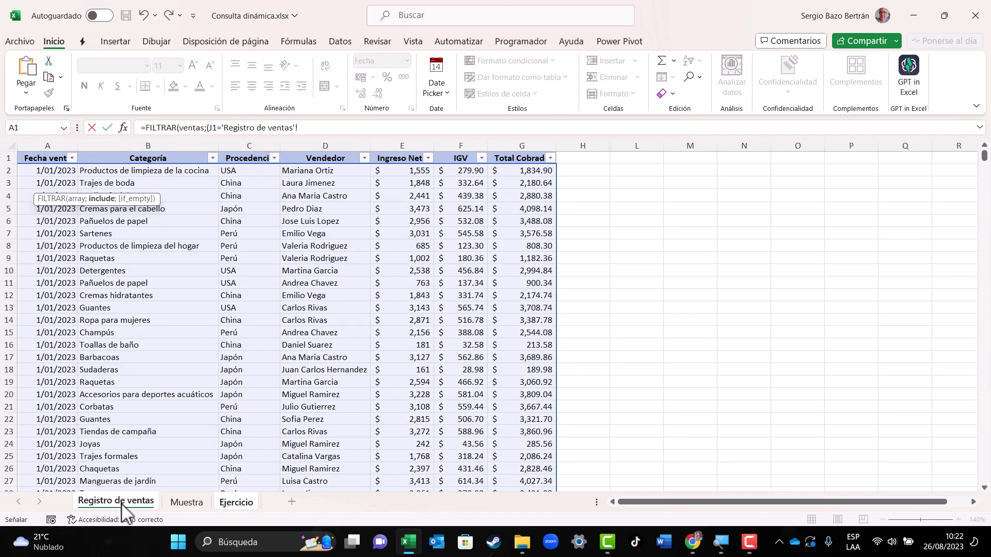
left_click(146, 170)
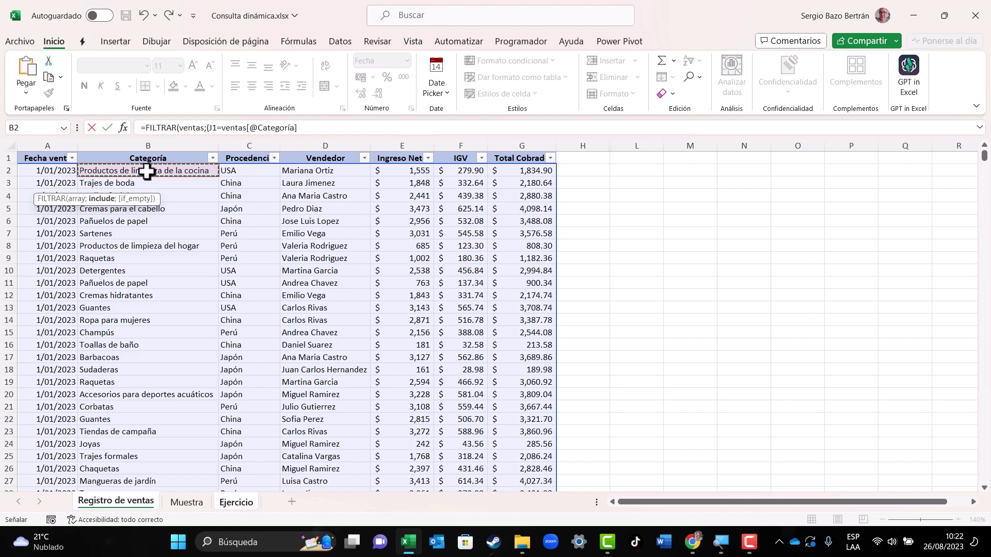
key("ctrl+shift+Down")
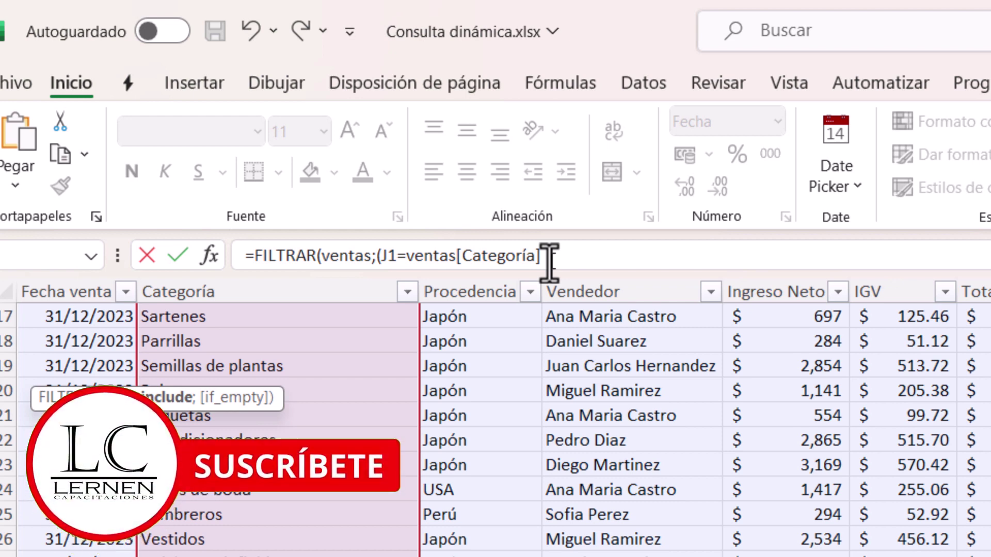
left_click(547, 257)
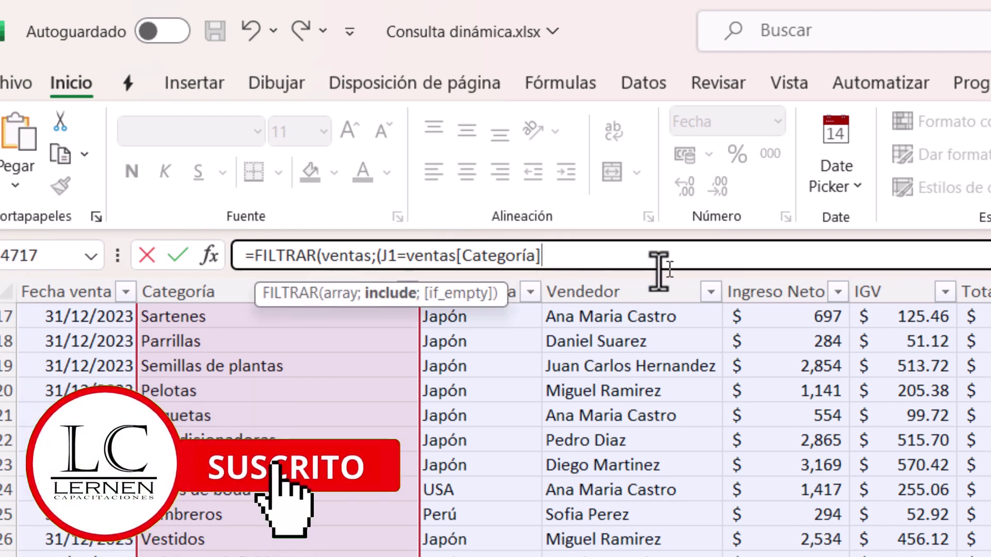
type(")*")
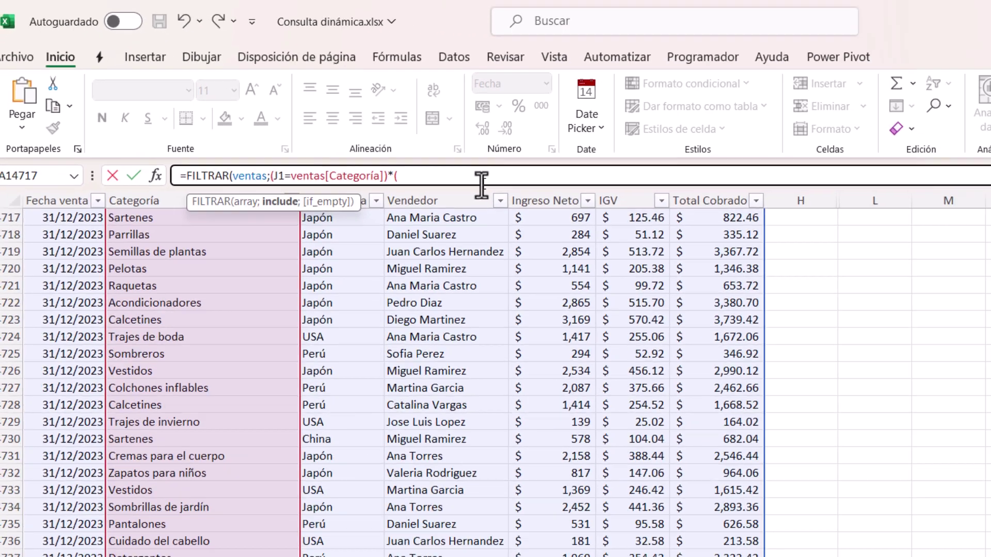
type("(")
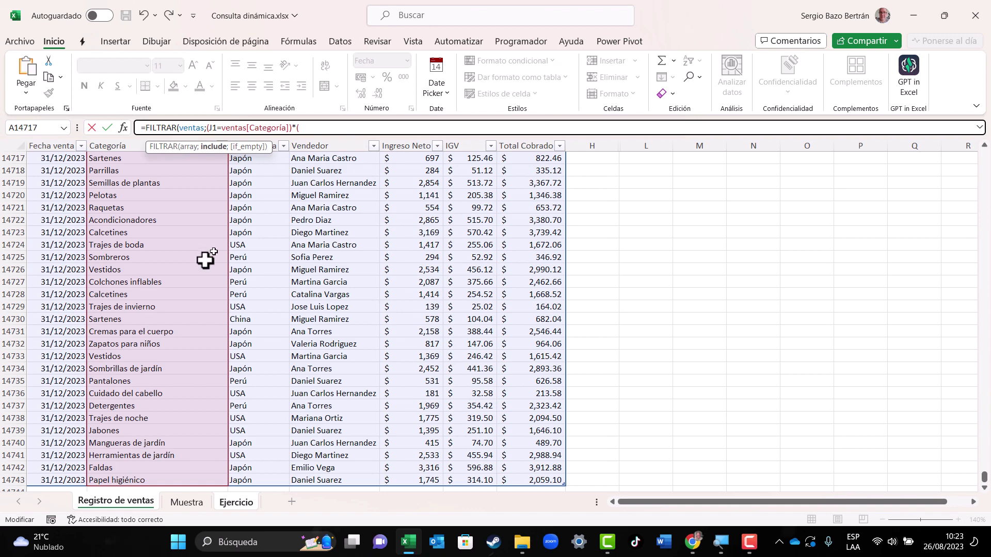
left_click(246, 506)
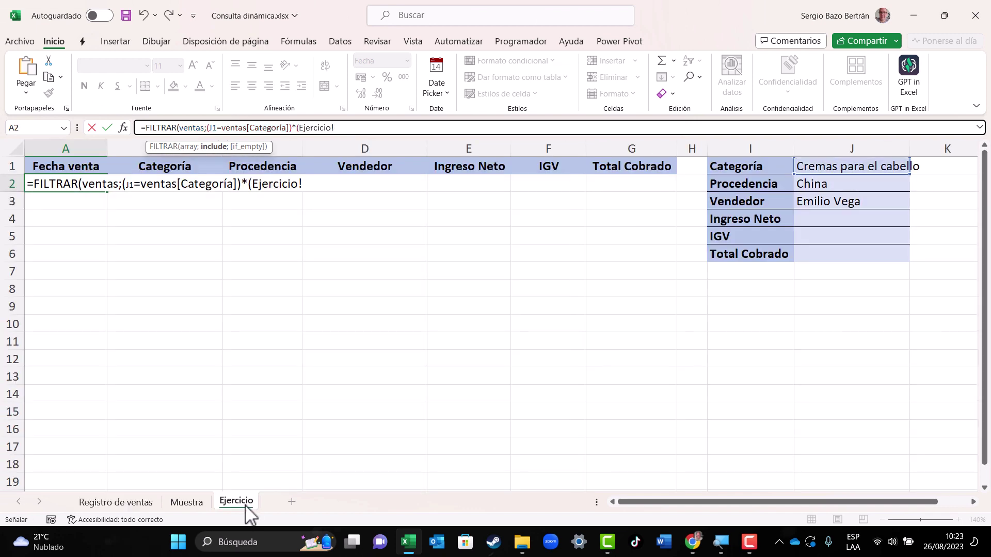
Add the condition Ejercicio!J2=ventas[Procedencia] and begin a third condition.
left_click(835, 187)
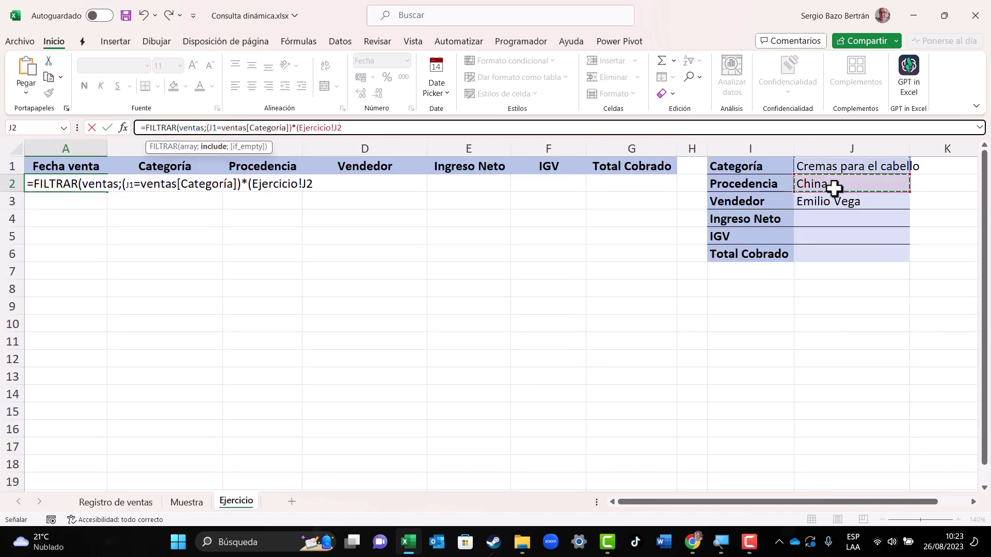
type("=")
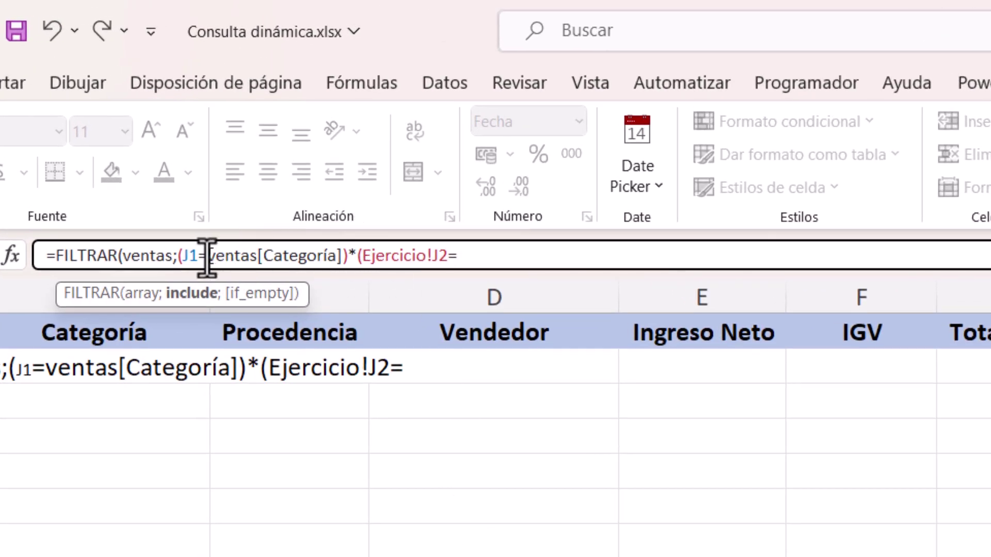
left_click_drag(207, 256, 387, 256)
left_click(487, 256)
key("ctrl+v")
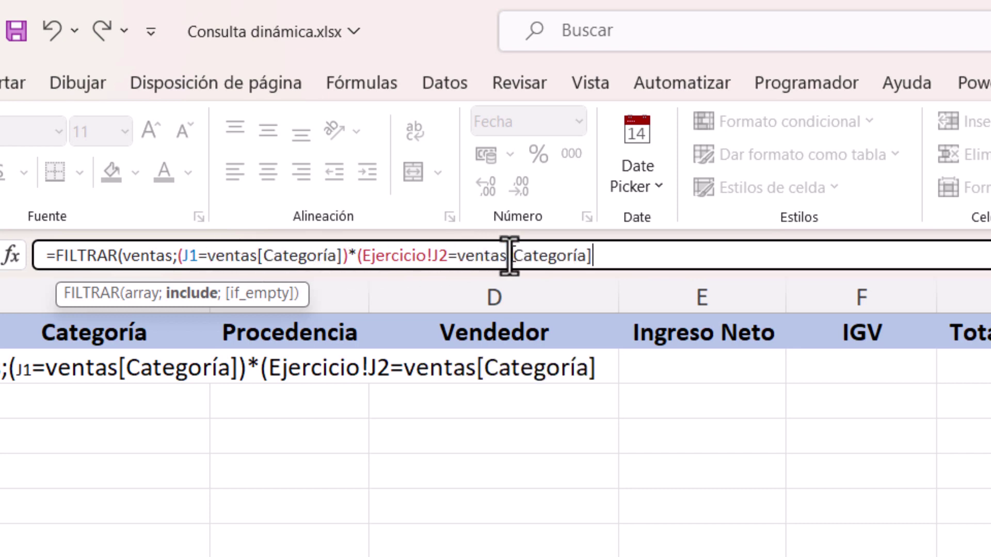
left_click_drag(513, 255, 587, 256)
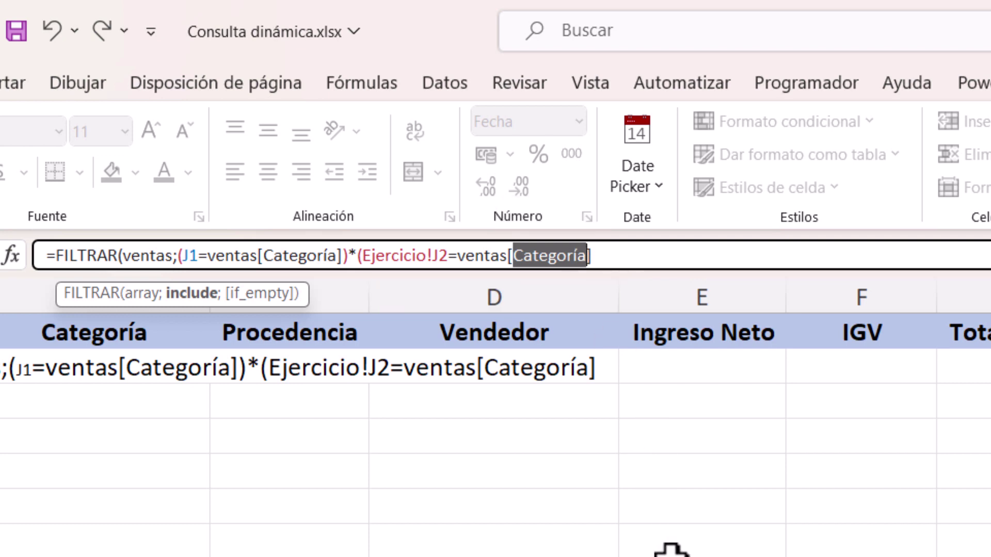
type("Procedencia")
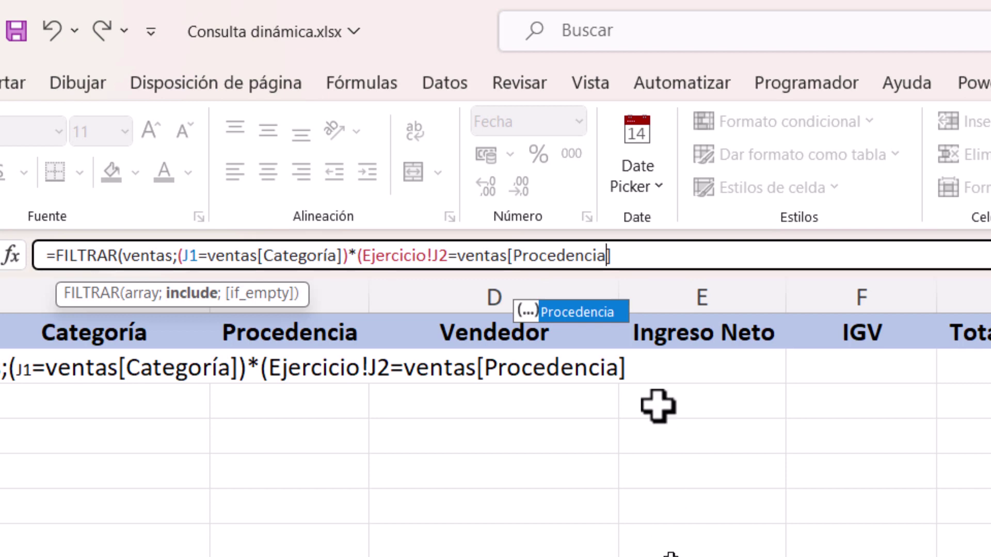
left_click(643, 255)
type(")")
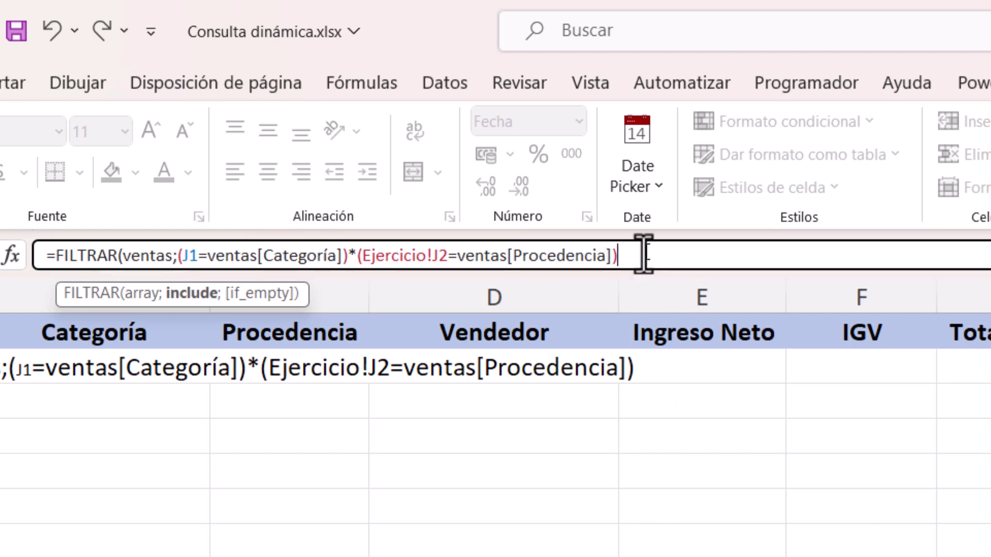
type("*")
type("(")
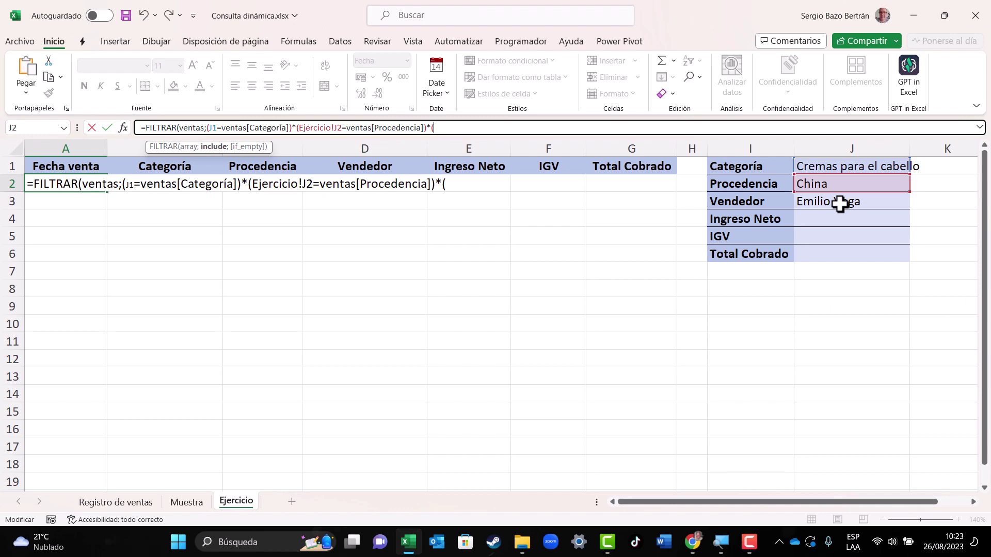
Add the condition J3=ventas[Vendedor] and the if-empty message "Registro no encontrado".
left_click(840, 203)
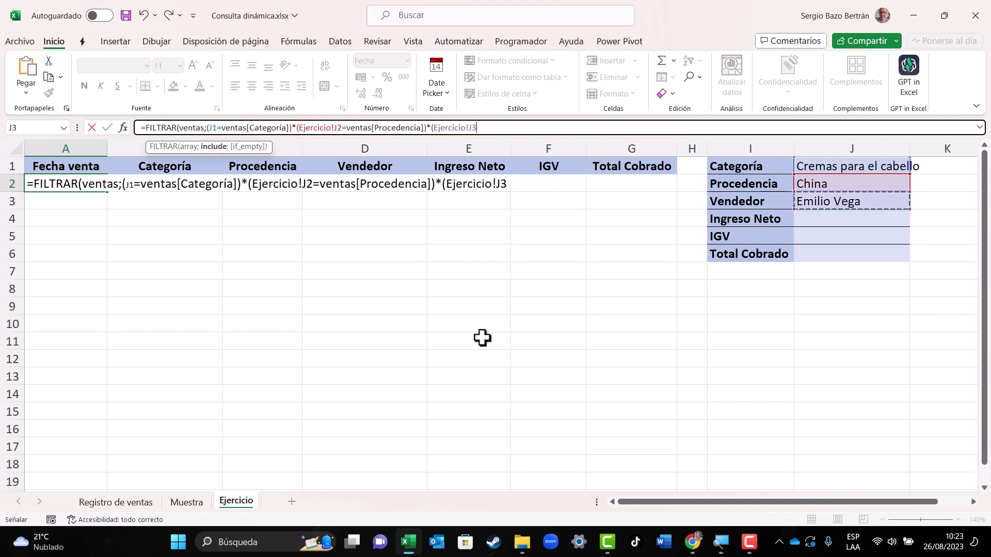
type("=")
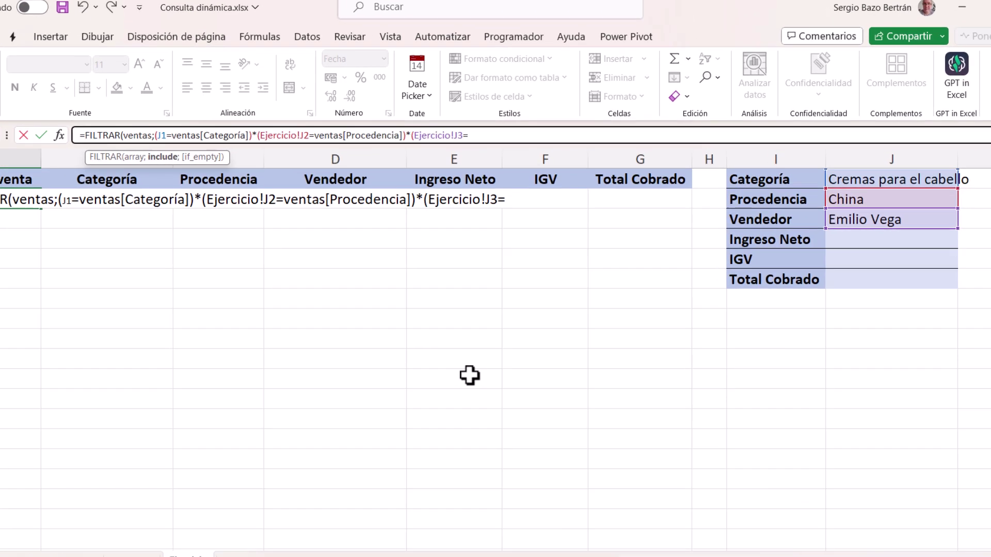
type("ventas[Categoría]")
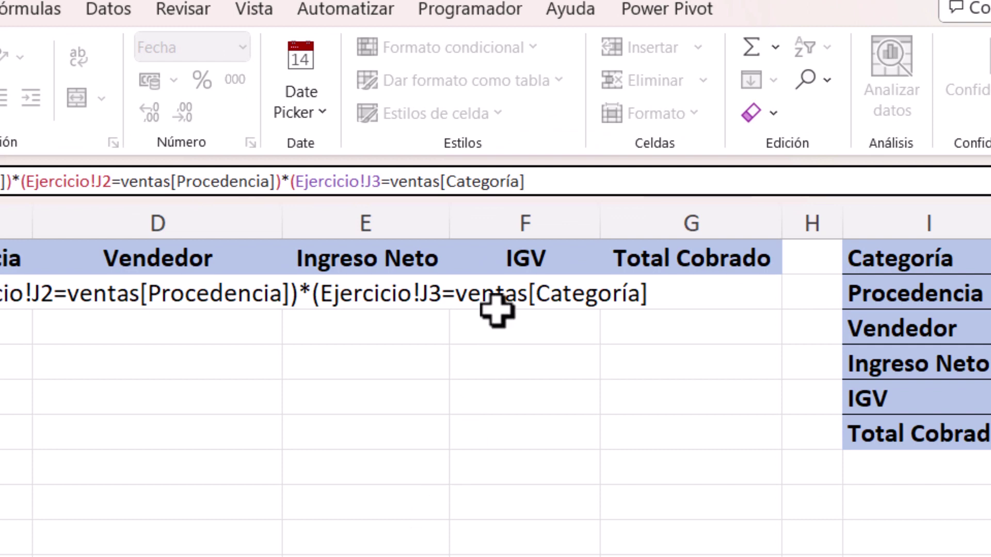
left_click_drag(535, 294, 645, 295)
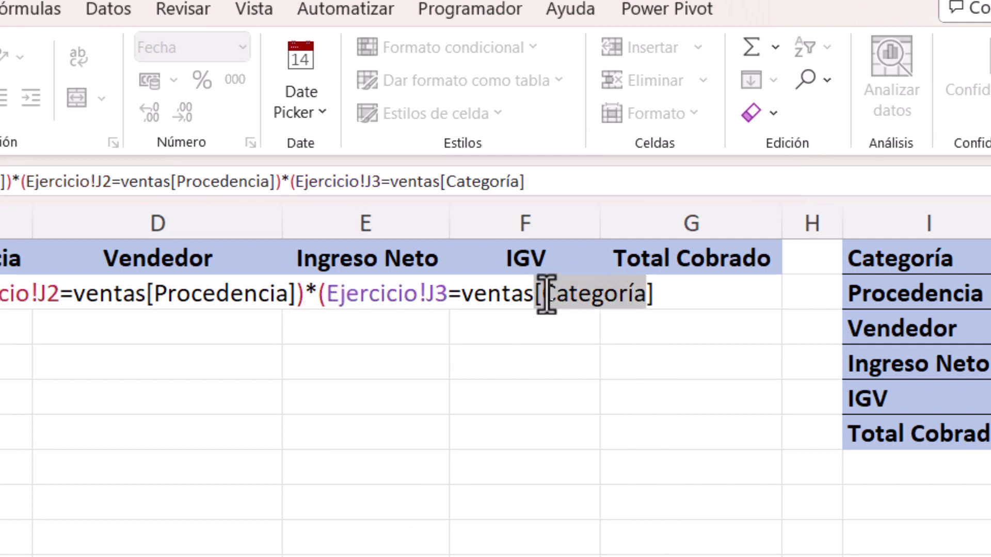
left_click_drag(542, 295, 646, 294)
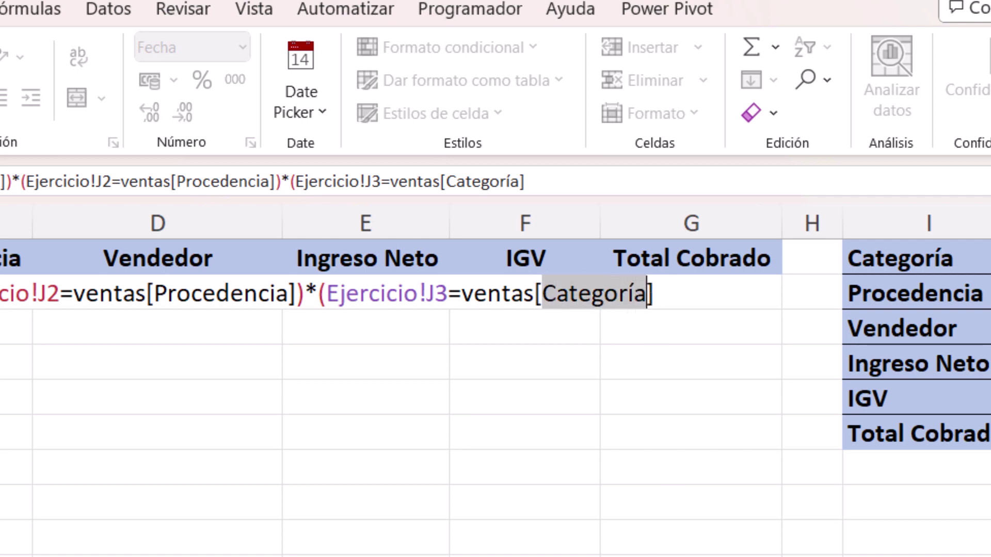
type("V")
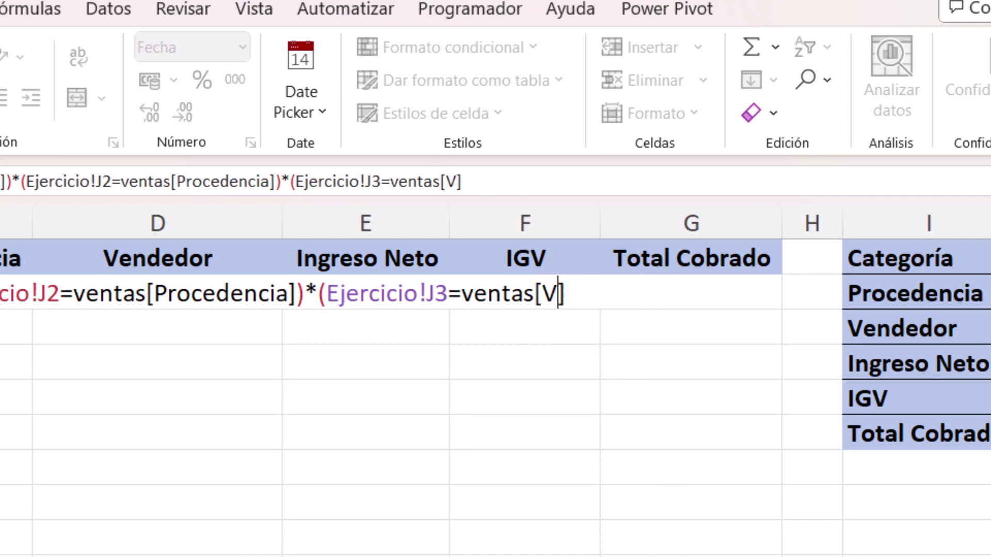
type("endedor])")
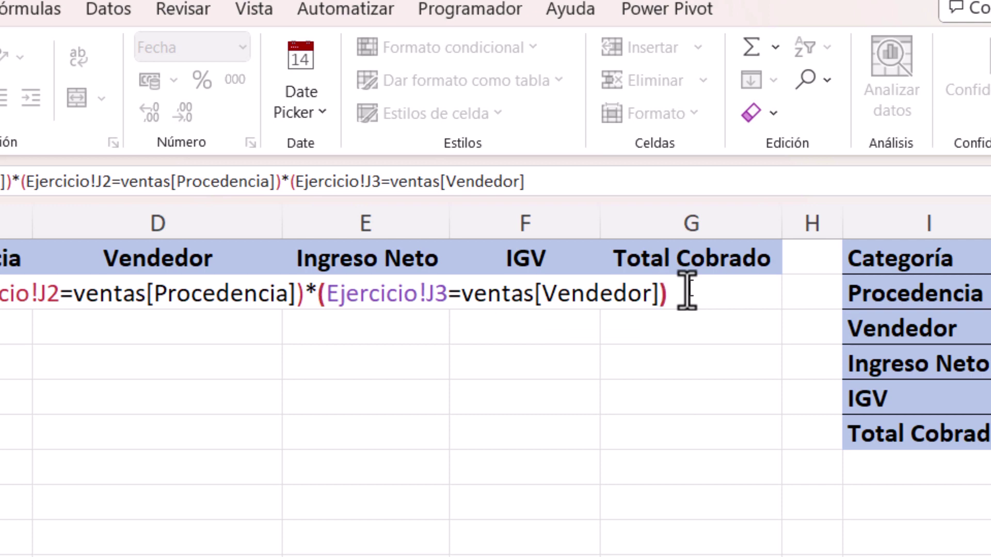
type(";")
type("\"Registro no")
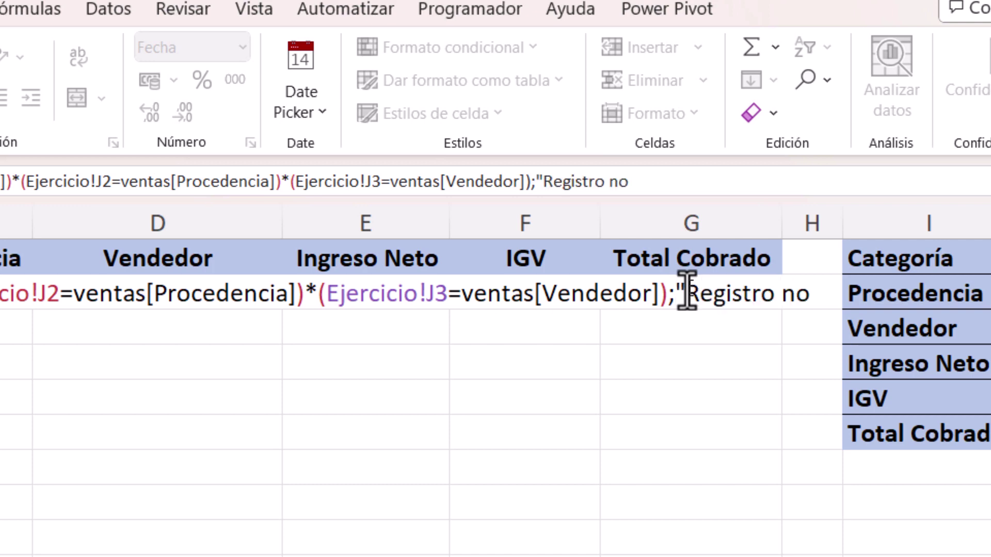
type(" encontrado")
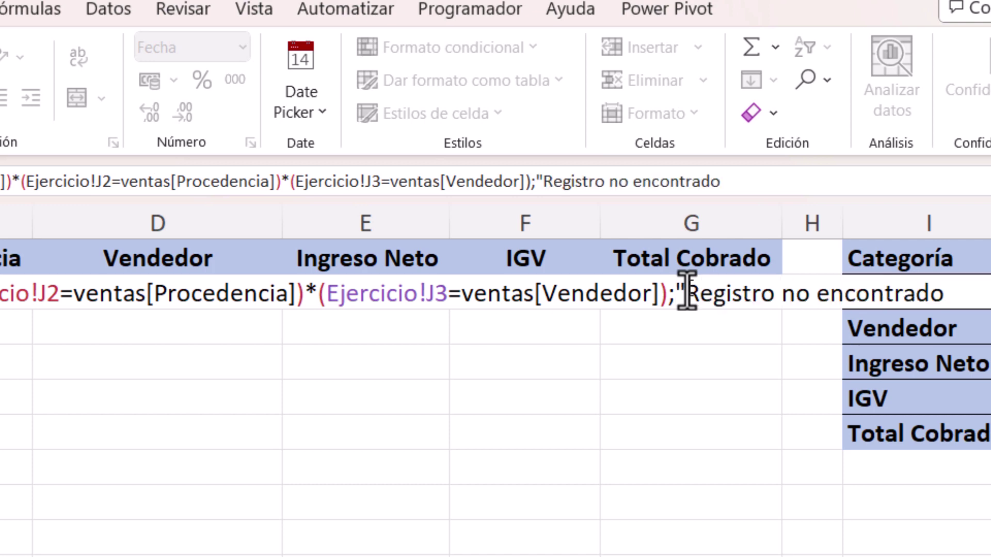
type("\"")
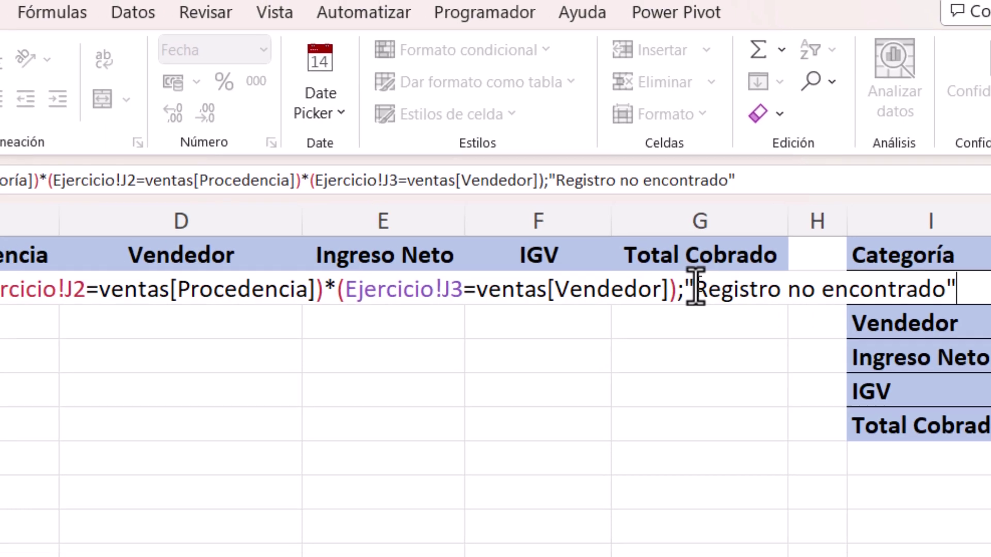
type(")")
Commit the FILTRAR formula, listing four China hair-cream sales, and select Ingreso Neto cell J4.
key("Return")
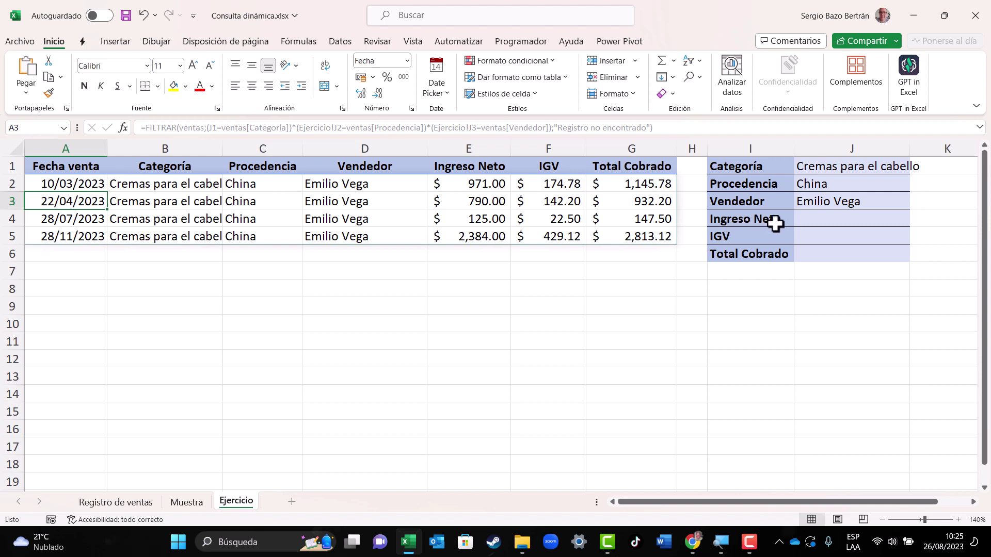
left_click(824, 219)
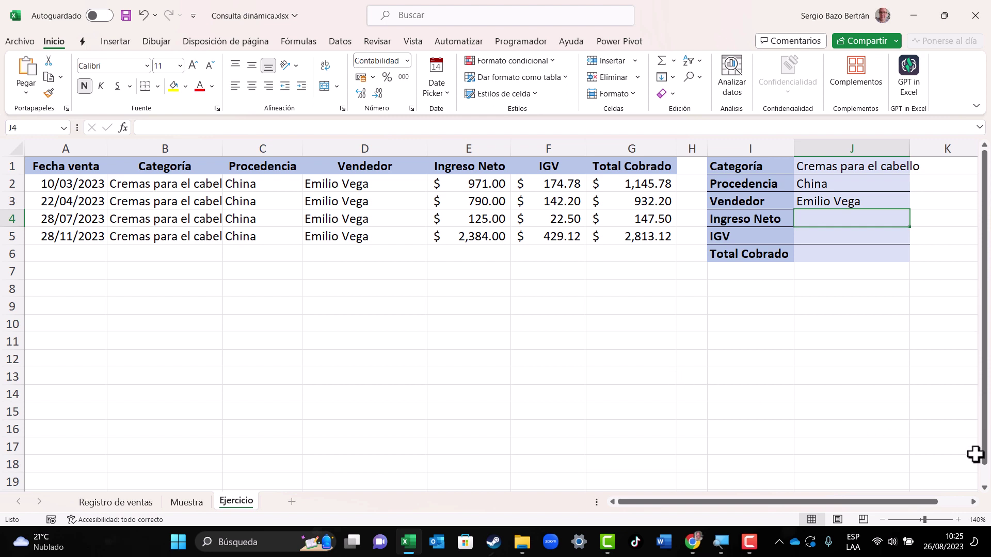
left_click(974, 502)
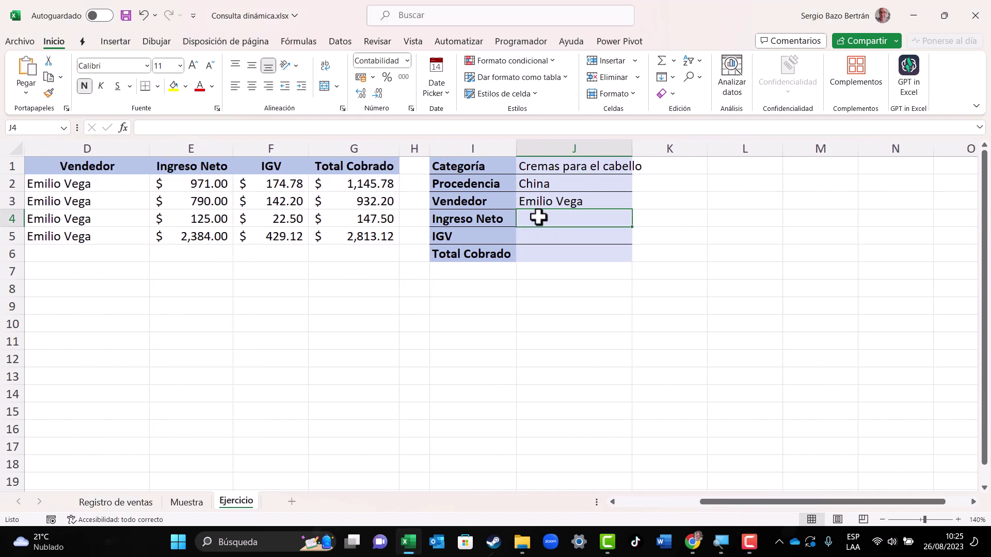
Start SUMAR.SI.CONJUNTO in J4 summing column E, with Categoría column B matching J1.
type("=")
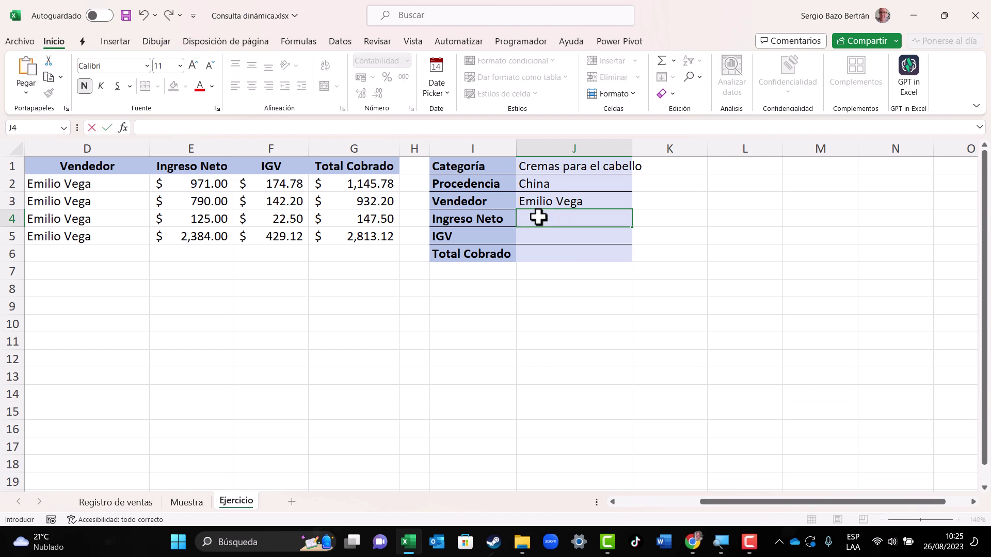
type("sumar")
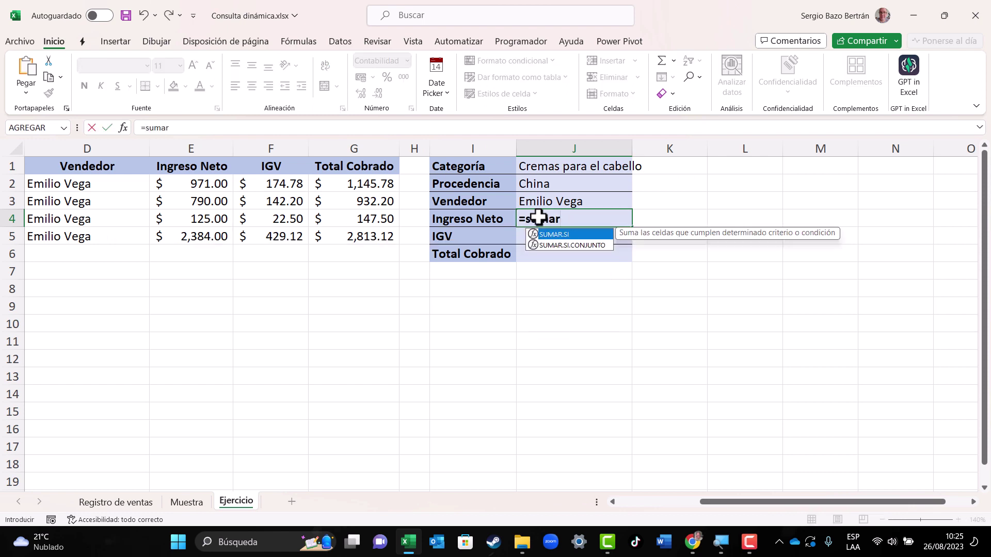
key("Down")
key("Tab")
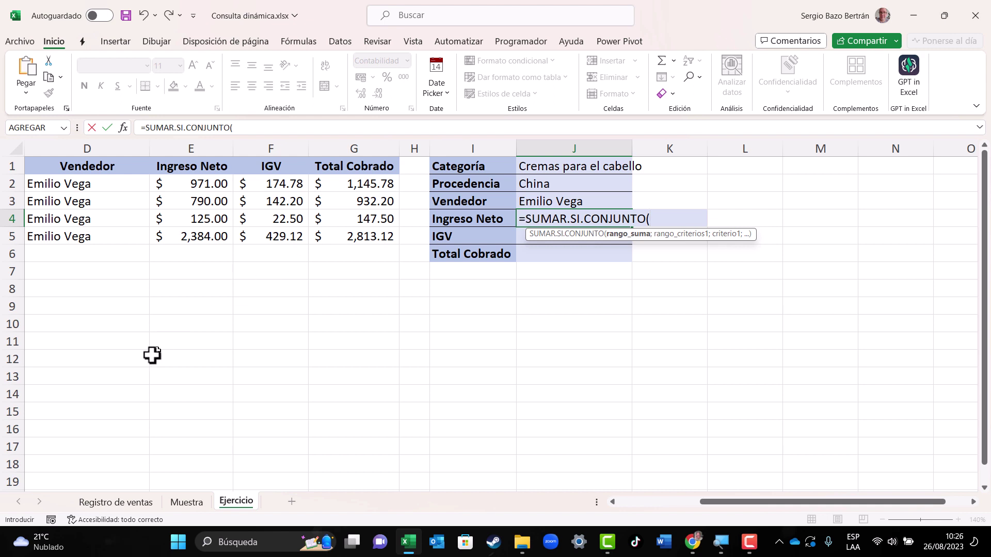
left_click(116, 502)
scroll(310, 333, "up", 8)
scroll(334, 318, "up", 10)
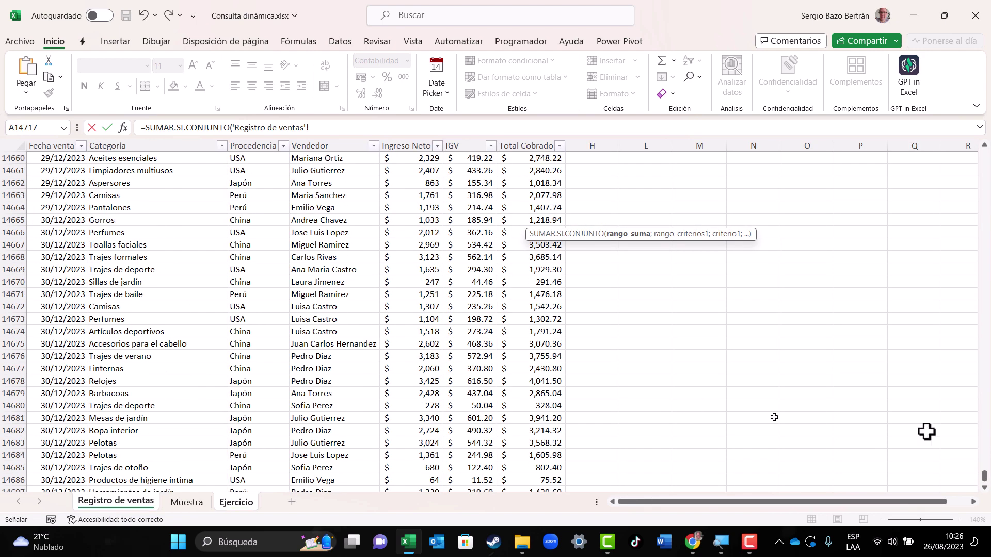
left_click_drag(983, 476, 402, 171)
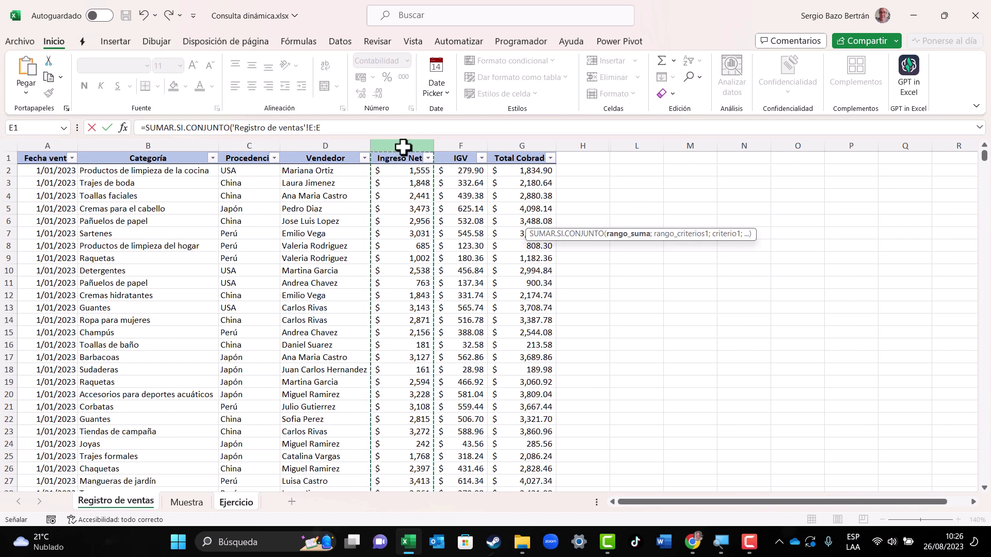
left_click(403, 142)
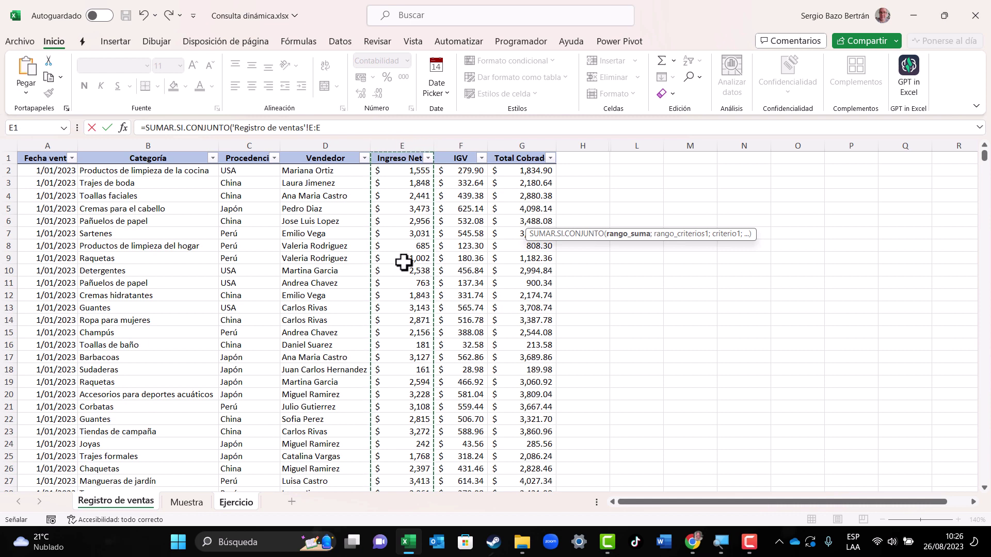
type(";")
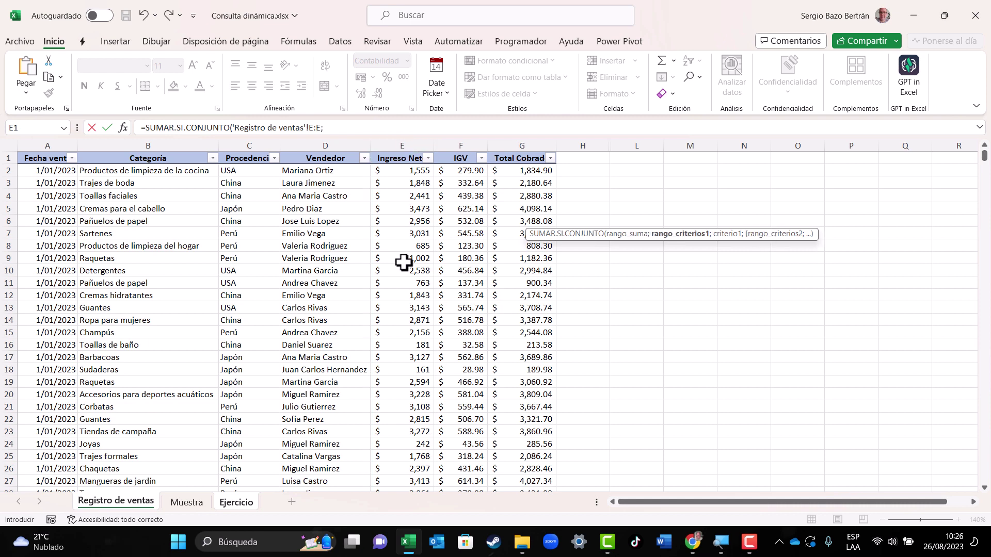
left_click(148, 140)
type(";")
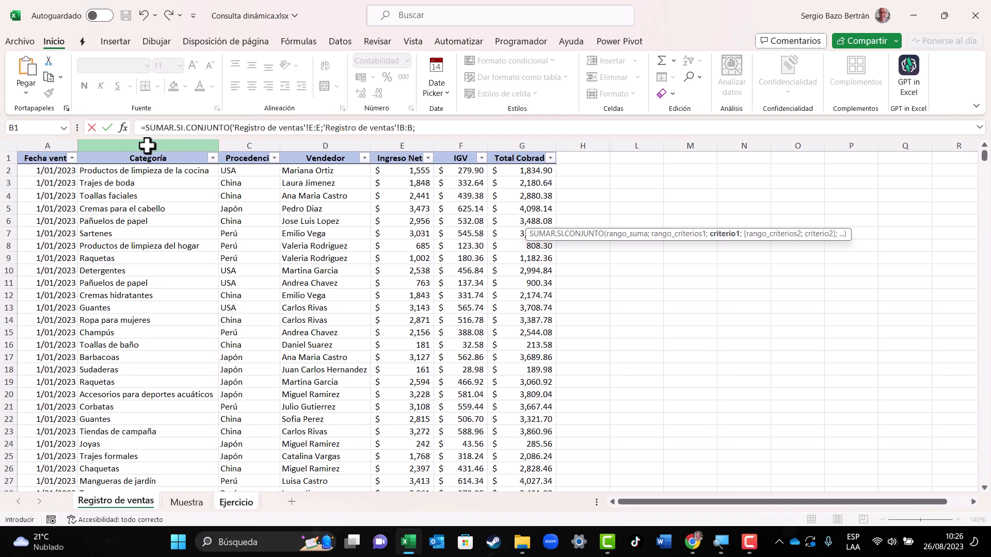
left_click(237, 504)
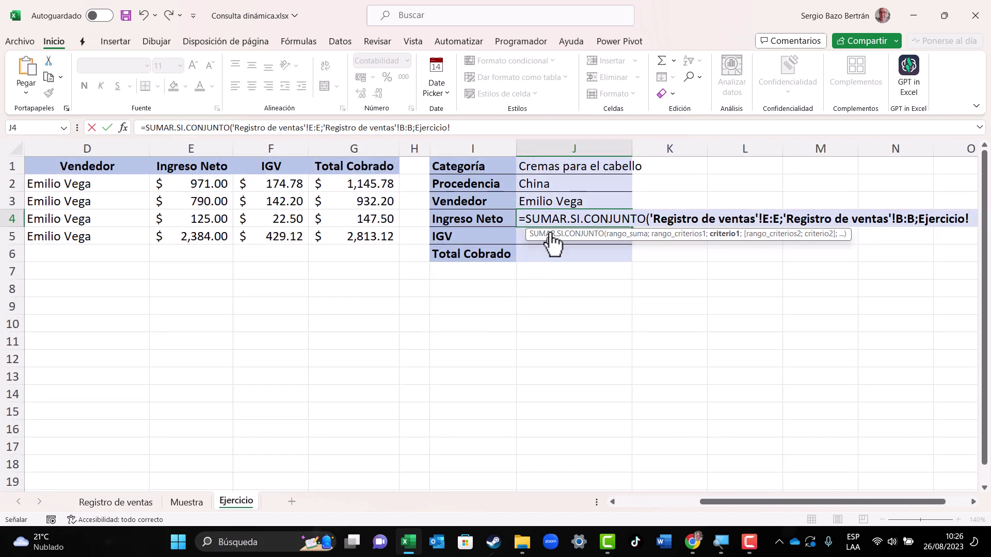
left_click(566, 168)
type(";")
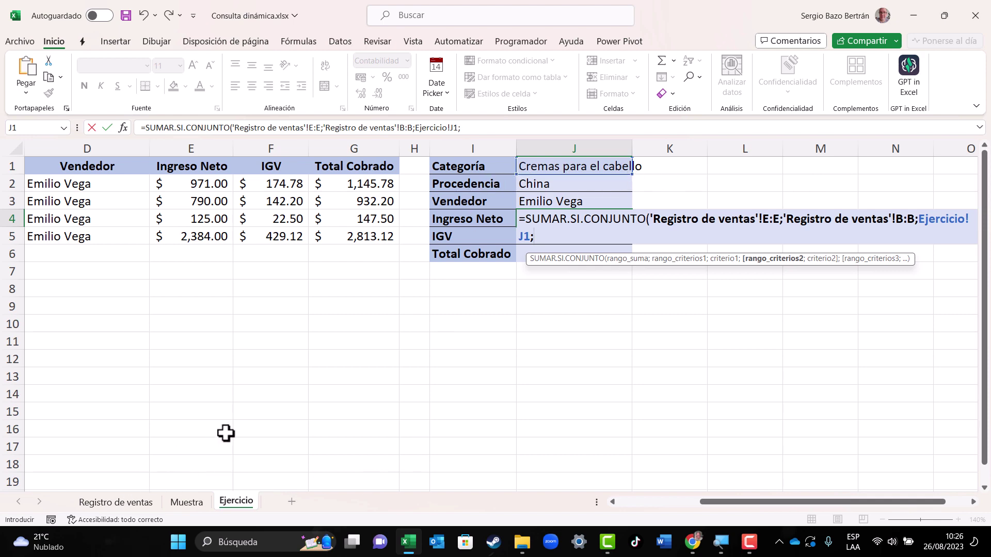
Add Procedencia column C matching J2 and Vendedor column D matching J3, giving $4,270.00.
left_click(123, 503)
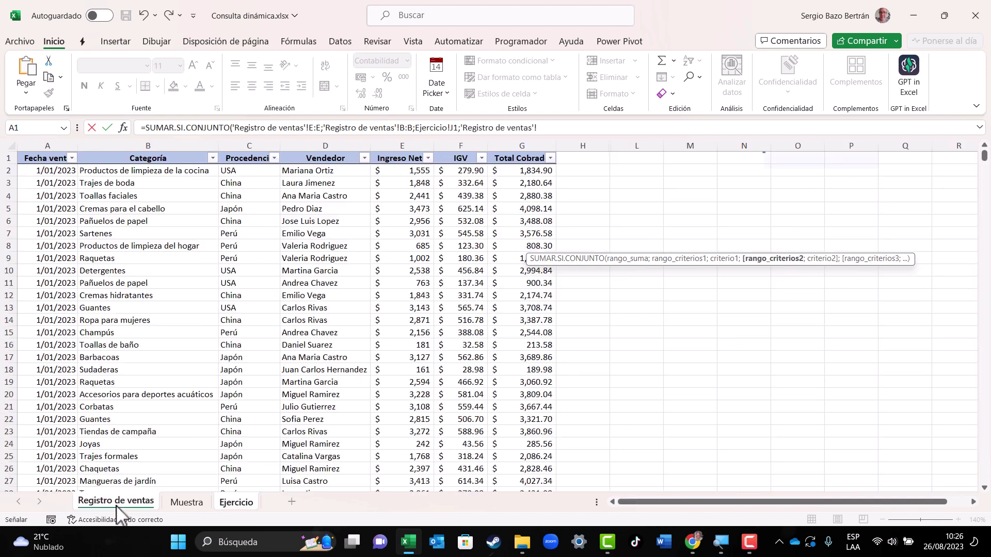
left_click(249, 146)
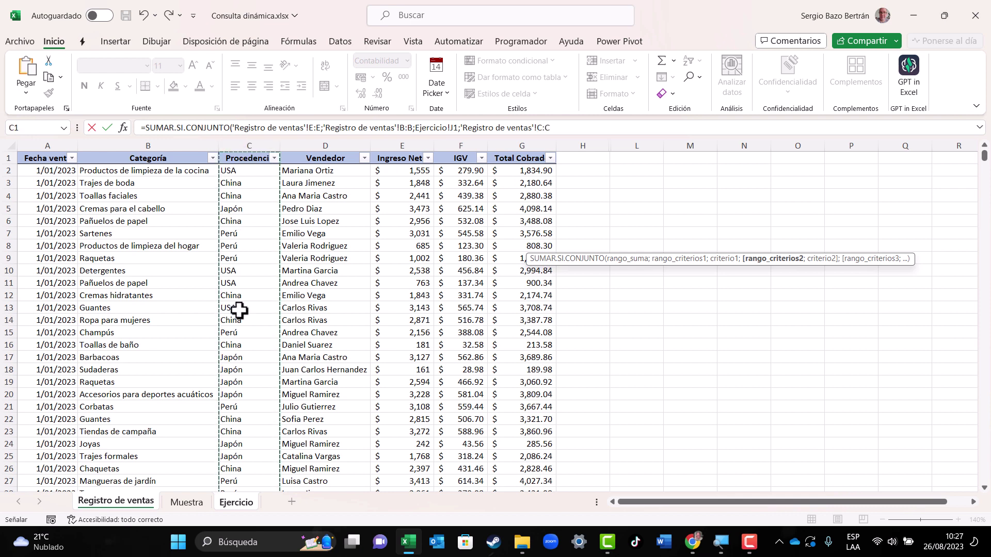
type(";")
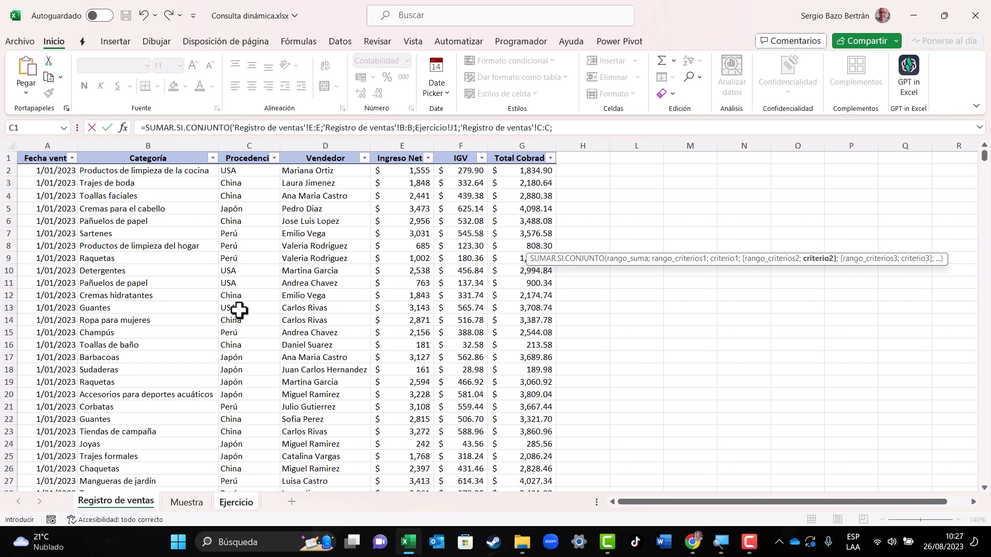
left_click(233, 502)
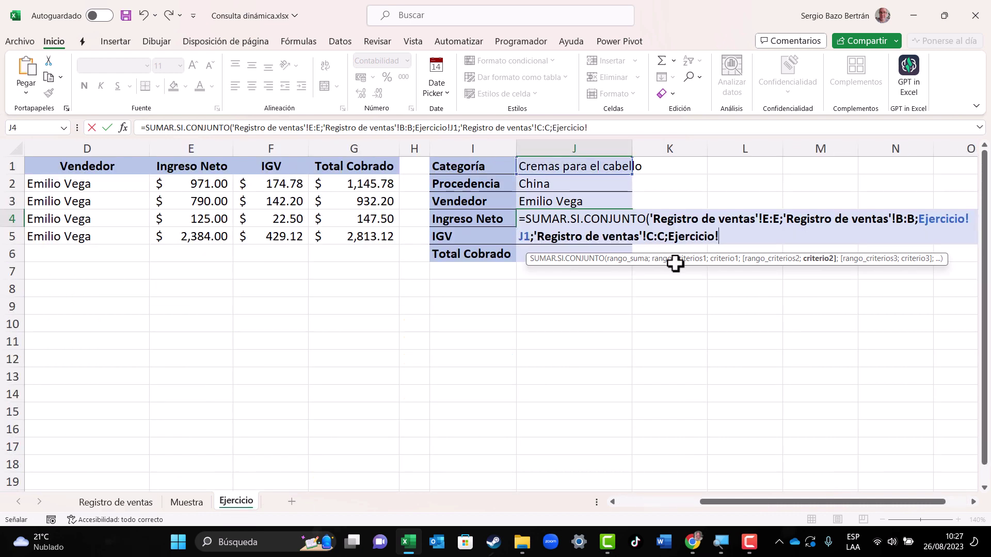
left_click(536, 185)
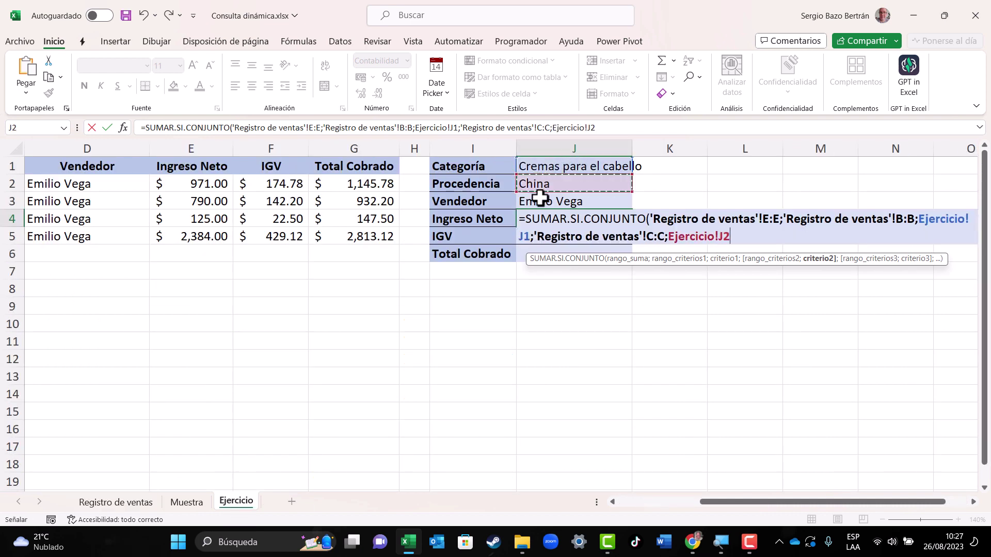
type(";")
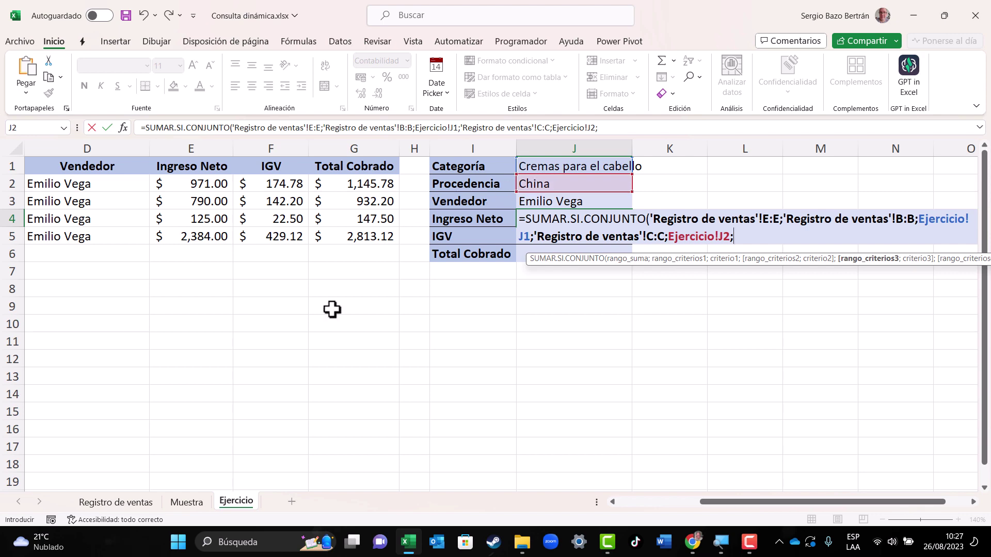
left_click(121, 501)
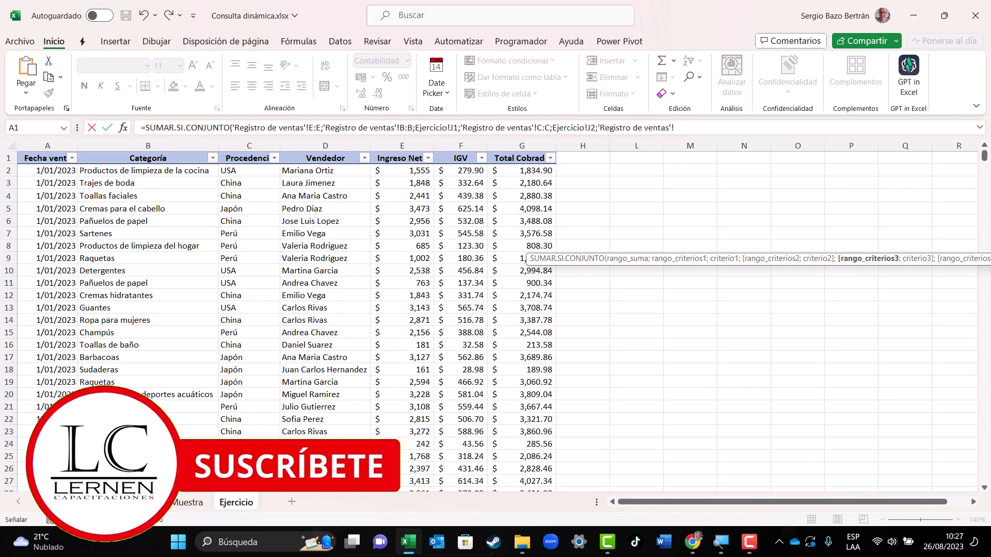
left_click(335, 144)
type(";")
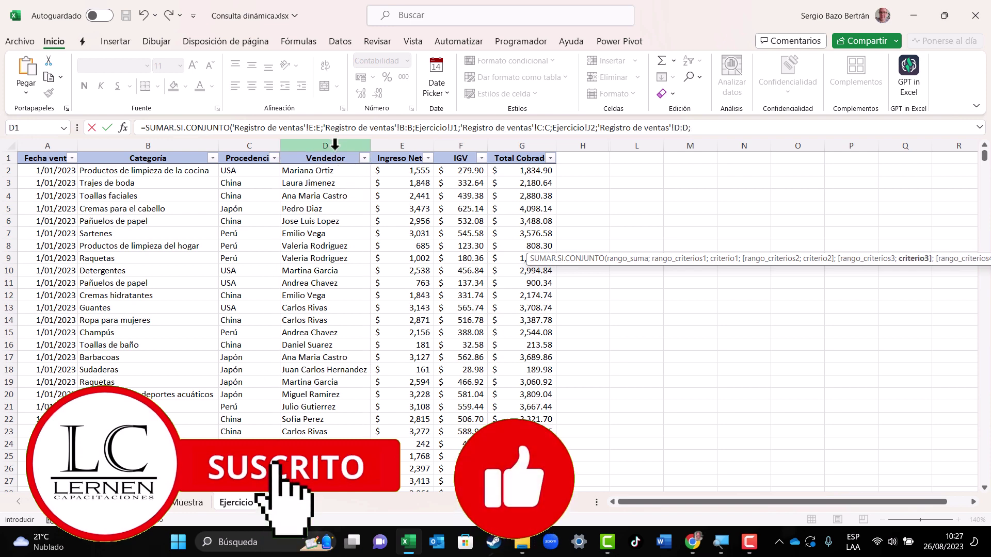
left_click(229, 505)
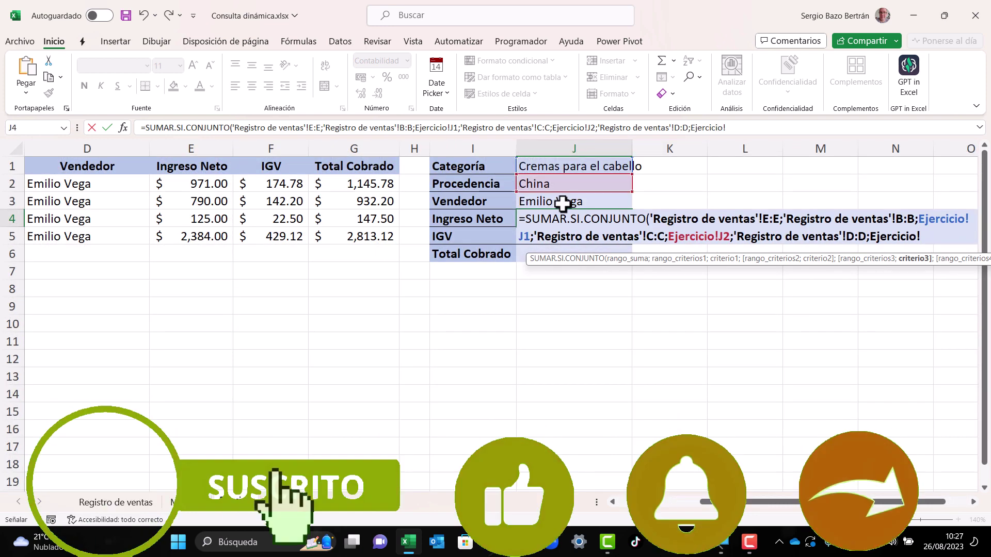
left_click(563, 204)
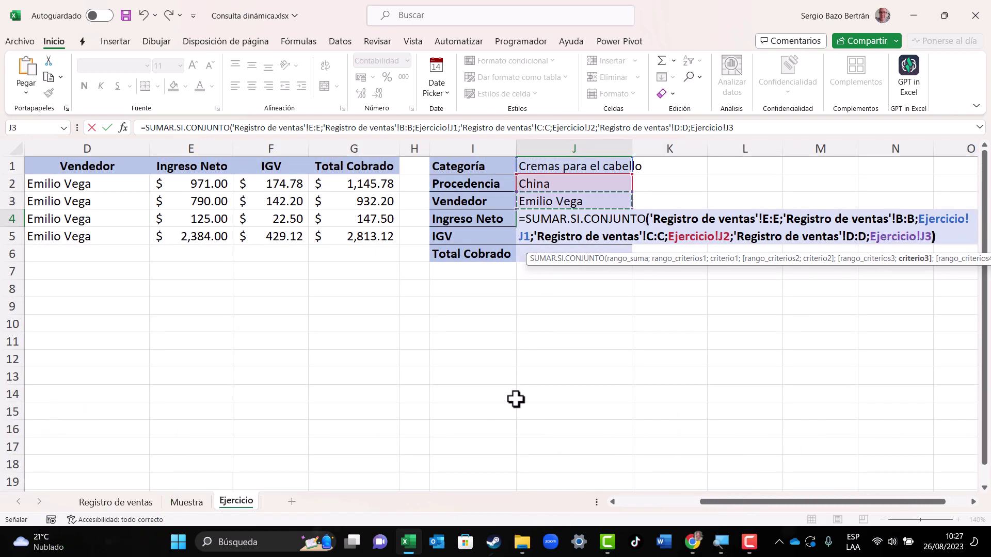
key("Return")
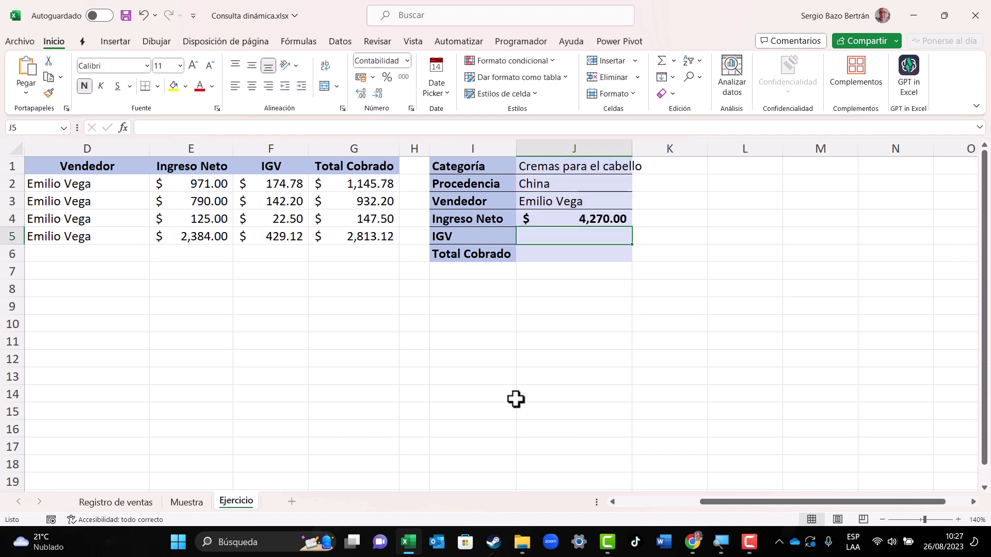
Copy the J4 formula into J5 and change its sum range to column F, giving $768.60.
left_click(600, 219)
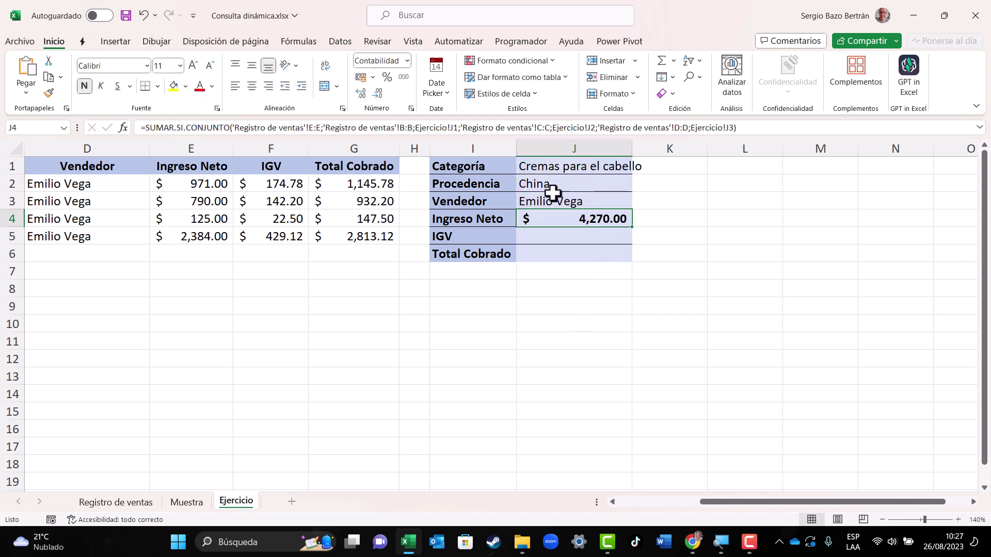
double_click(605, 218)
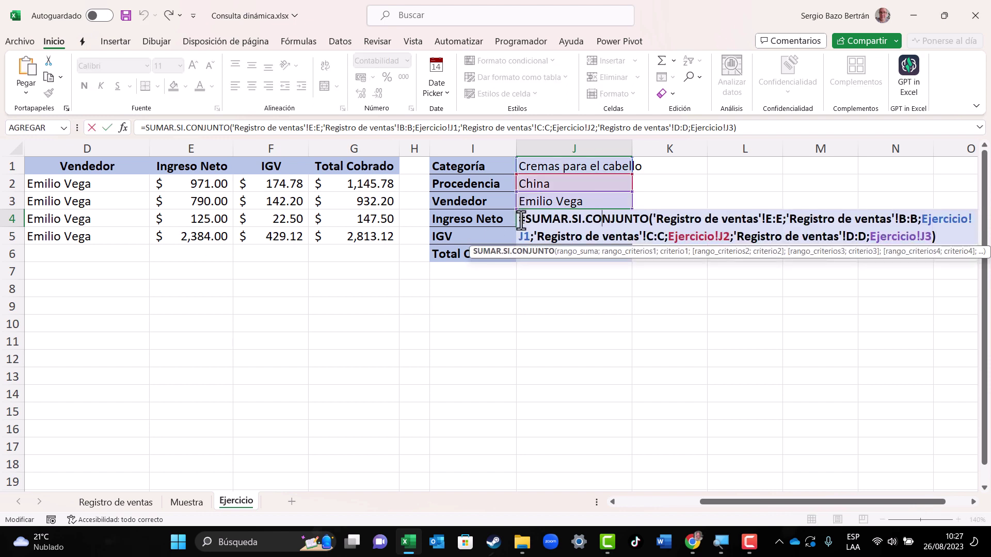
mouse_move(519, 221)
left_mouse_down()
mouse_move(739, 247)
mouse_move(955, 243)
left_mouse_up()
key("ctrl+c")
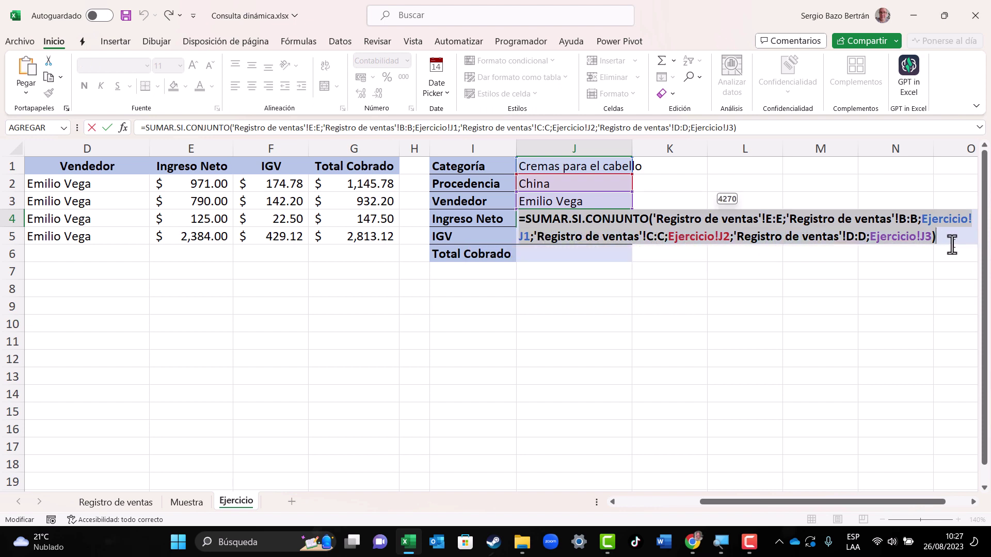
key("Escape")
double_click(597, 234)
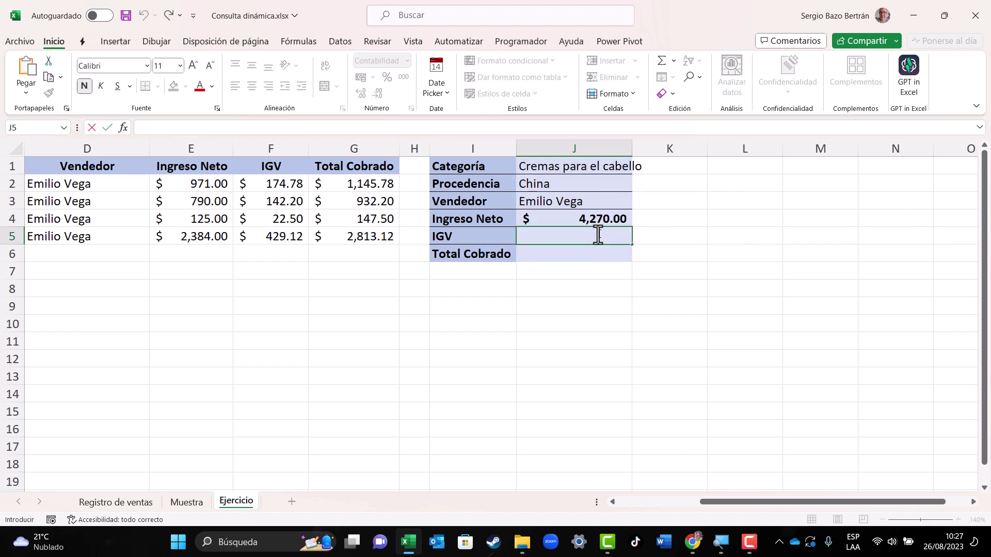
key("ctrl+v")
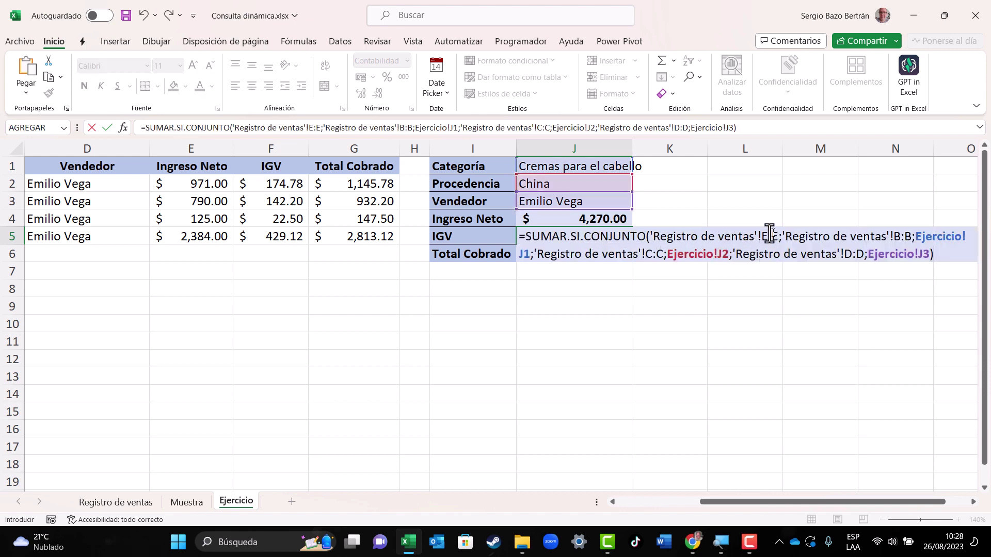
left_click(763, 239)
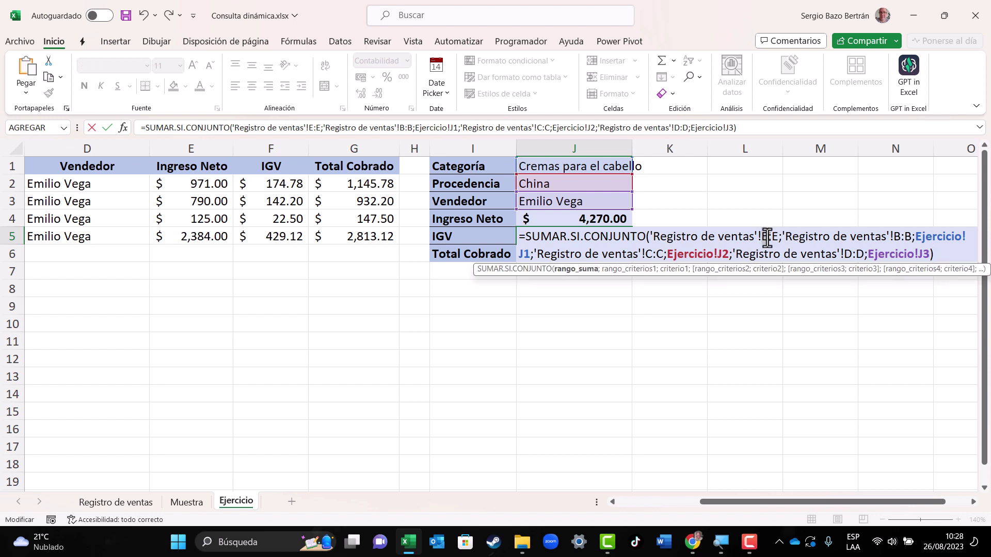
key("BackSpace")
type("F")
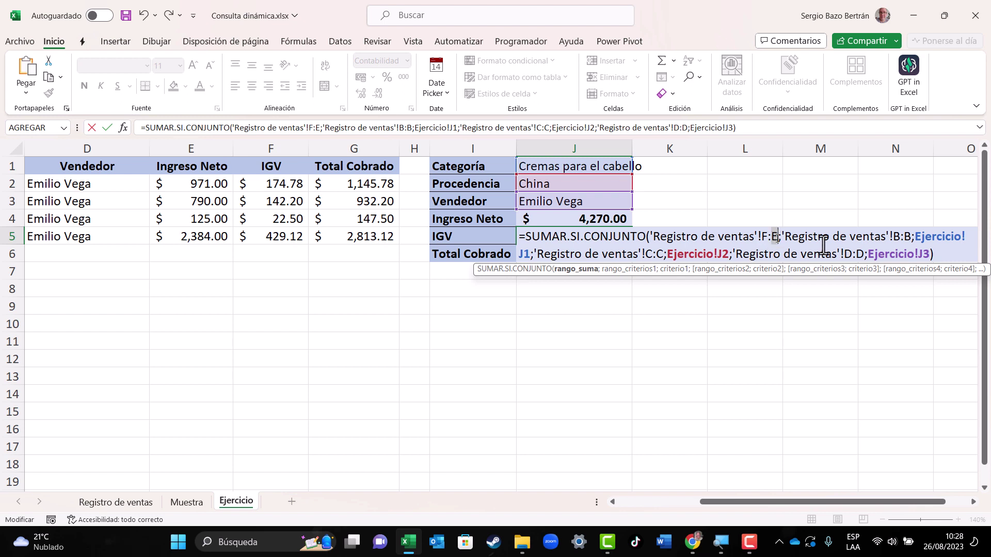
key("Return")
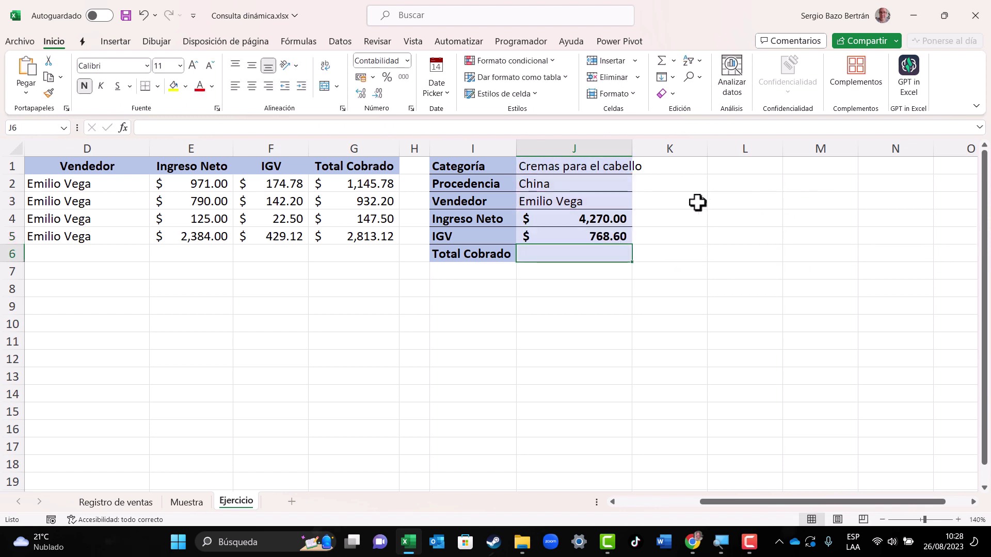
Paste the formula into J6 with sum range G:G, giving $5,038.60.
left_click(594, 235)
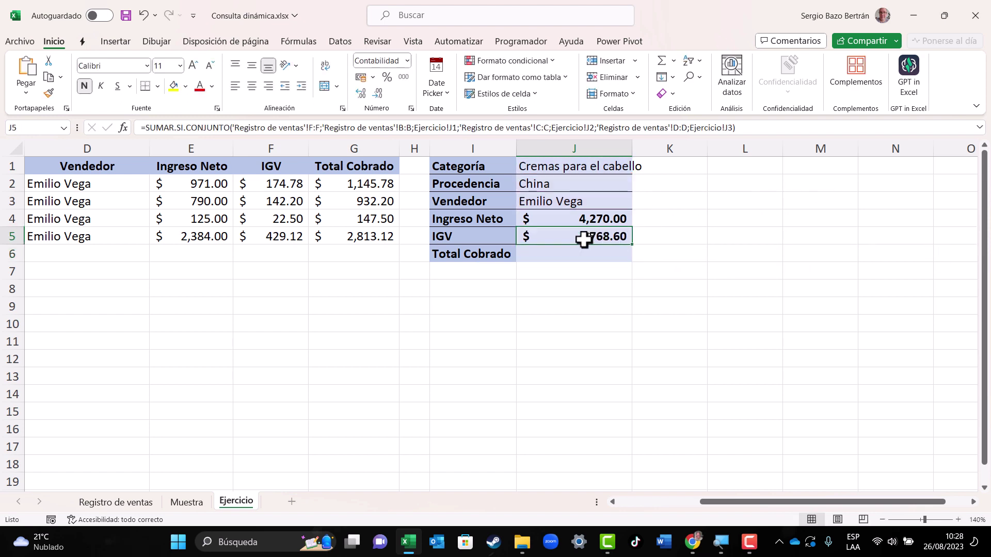
double_click(563, 254)
key("ctrl+v")
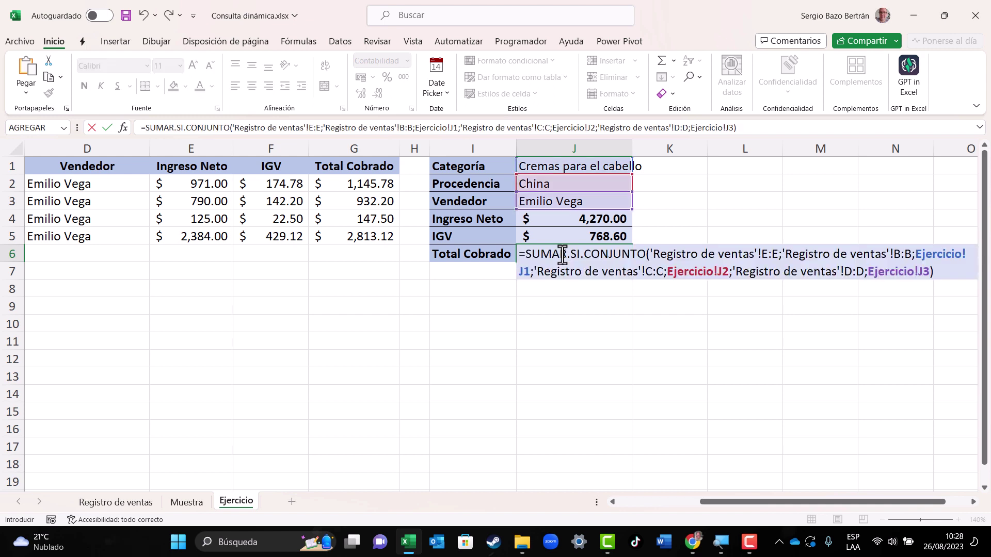
double_click(764, 255)
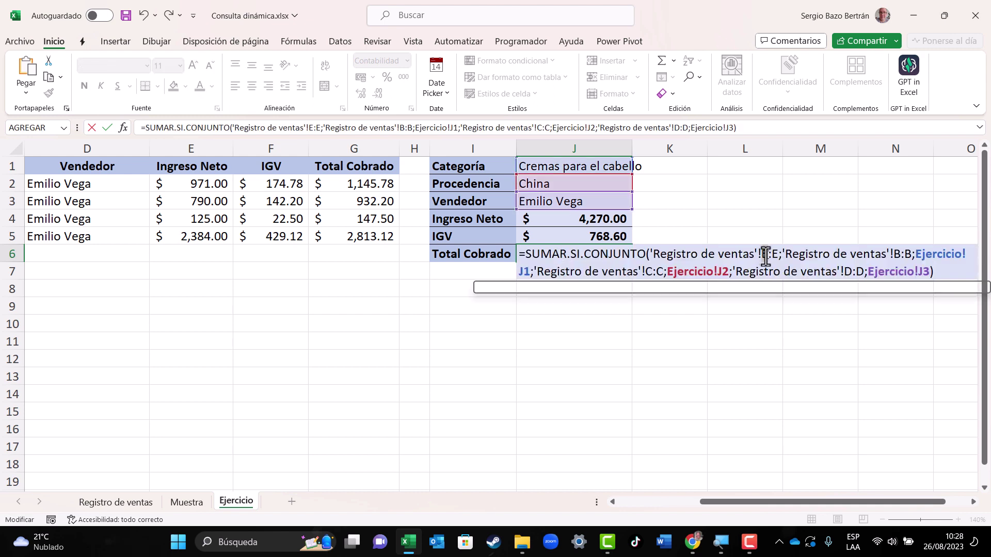
type("G")
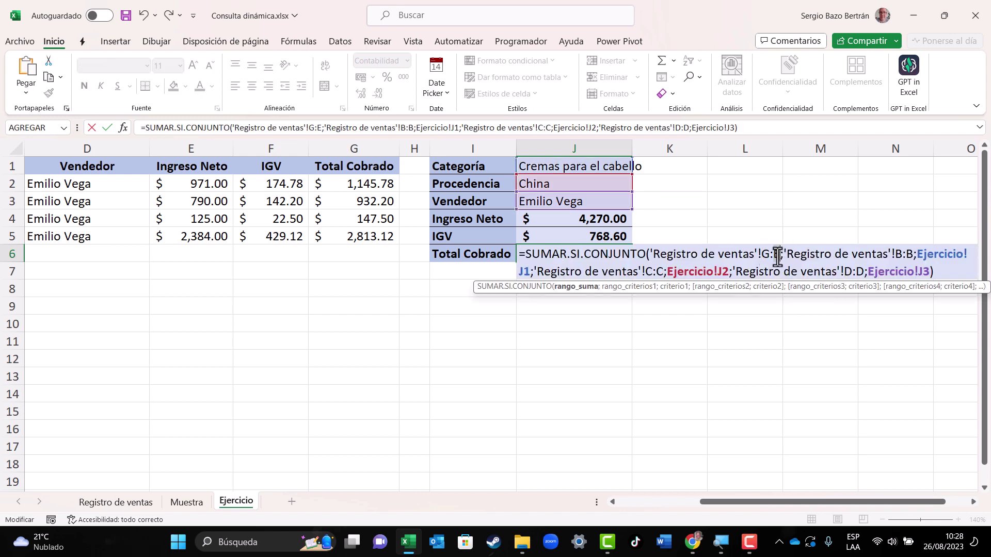
double_click(777, 256)
type("G")
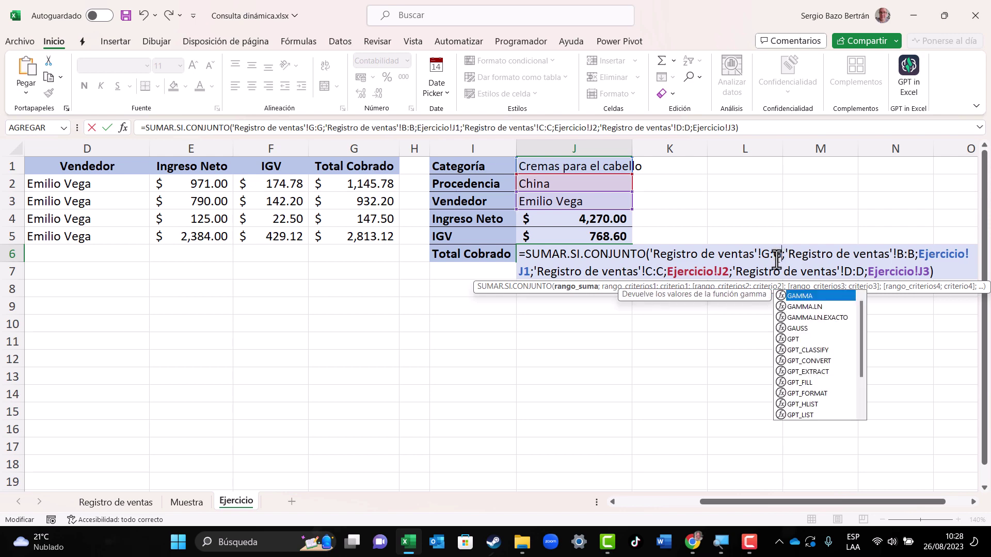
key("Return")
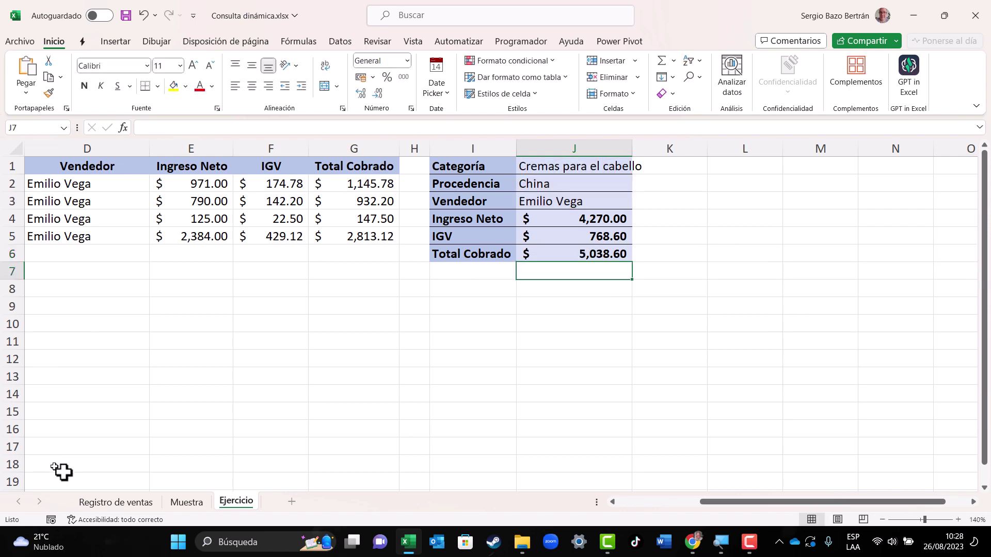
Check the IGV and Total Cobrado column formulas on Registro de ventas, then return to Ejercicio.
left_click(102, 503)
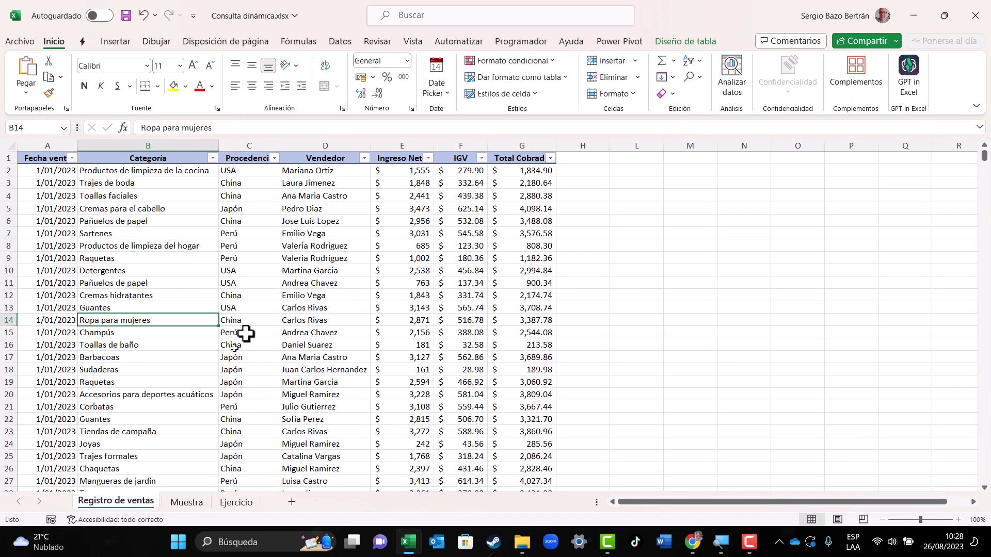
left_click(451, 138)
left_click(460, 207)
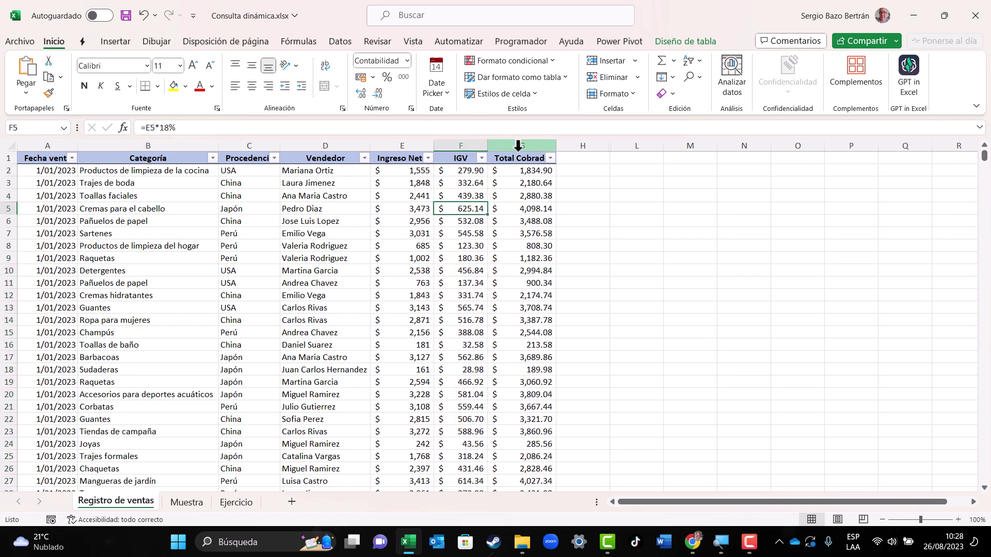
left_click(518, 138)
left_click(515, 196)
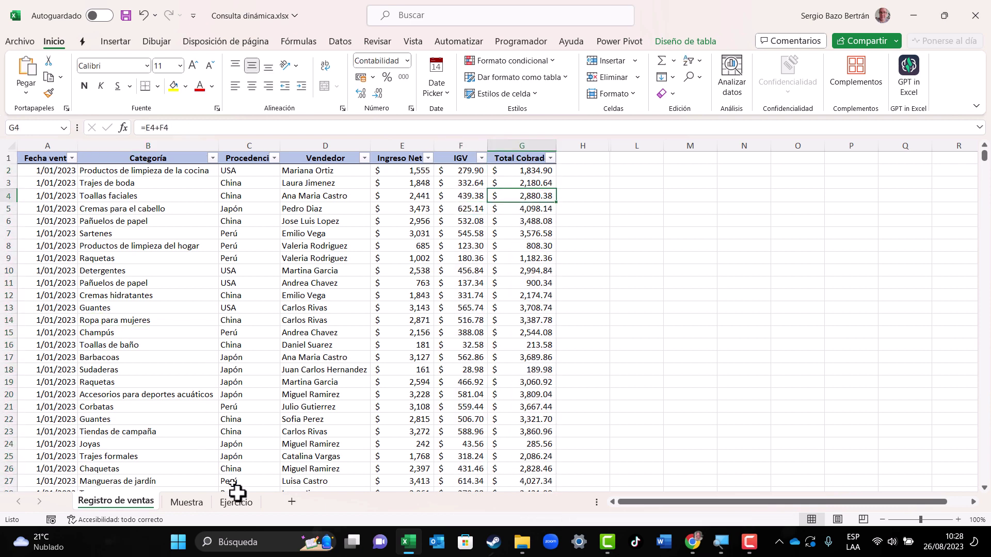
left_click(236, 502)
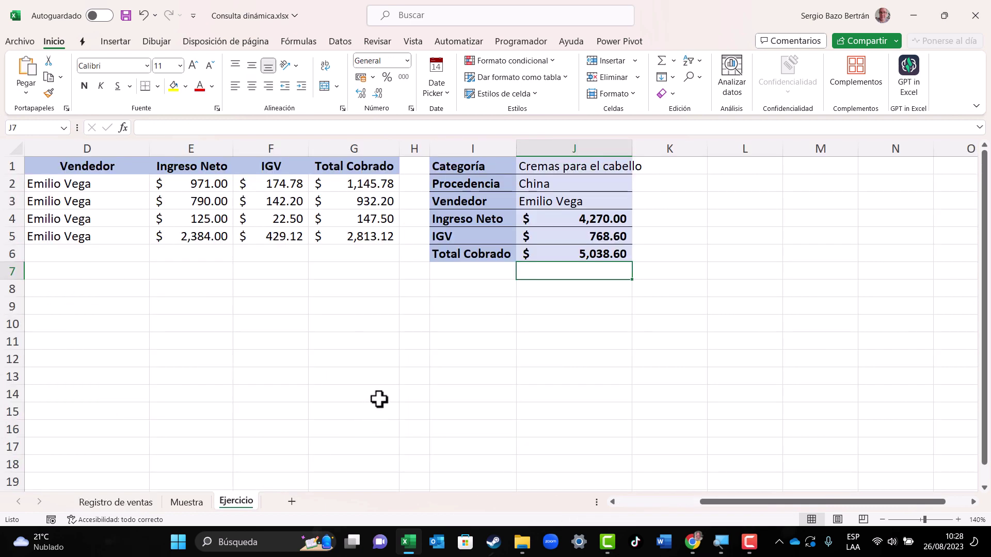
Set the Categoría criterion in J1 to Sartenes and Procedencia in J2 to Japón.
left_click(625, 500)
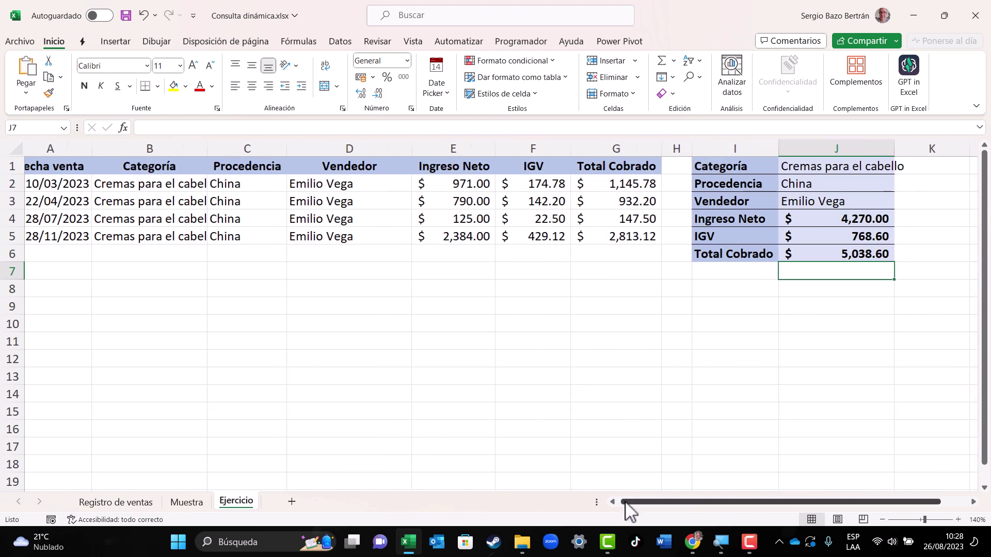
left_click(893, 164)
left_click(915, 169)
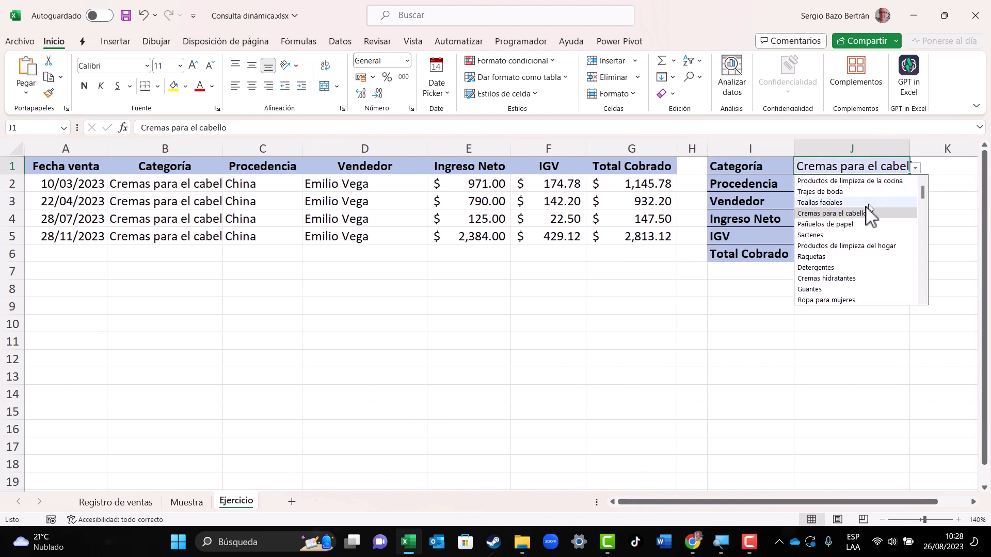
left_click(835, 235)
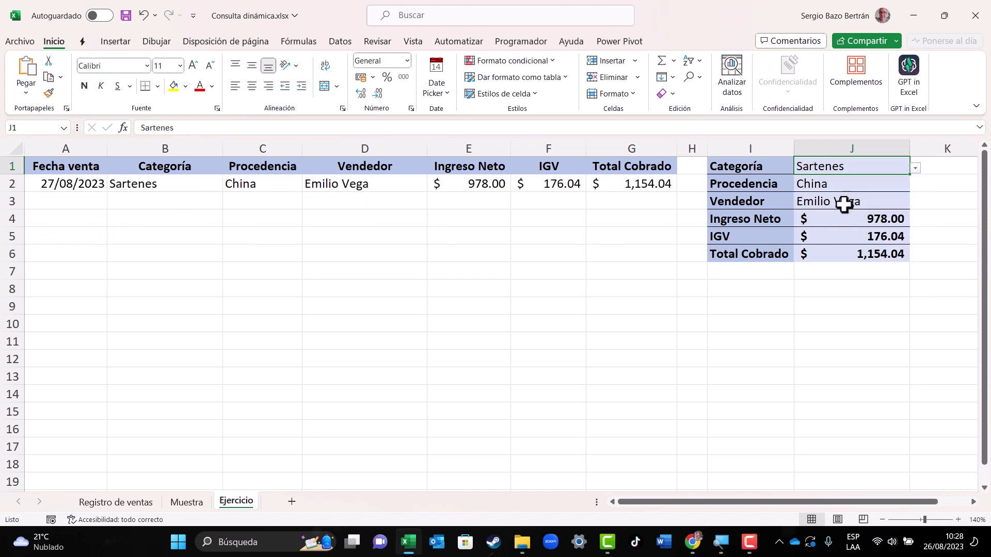
left_click(846, 185)
left_click(915, 186)
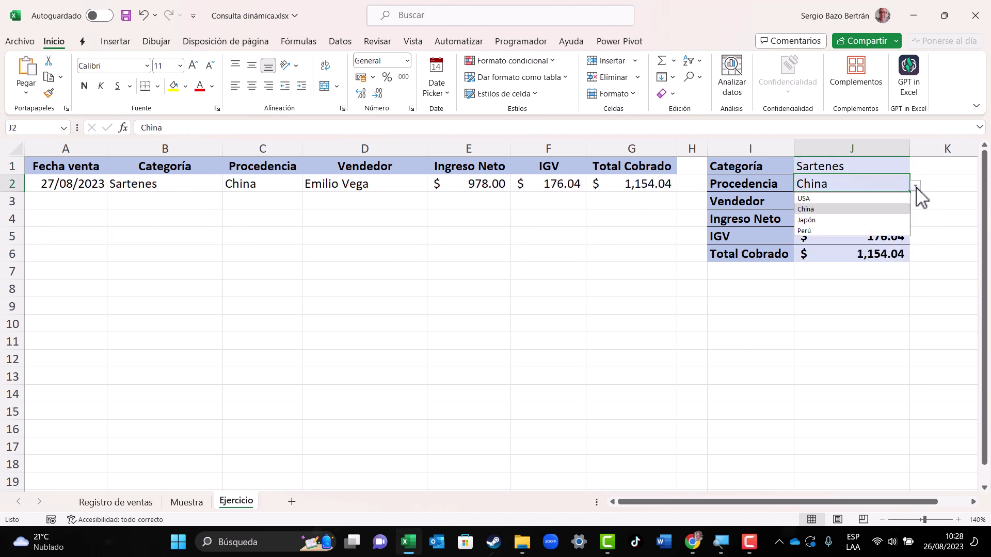
left_click(838, 216)
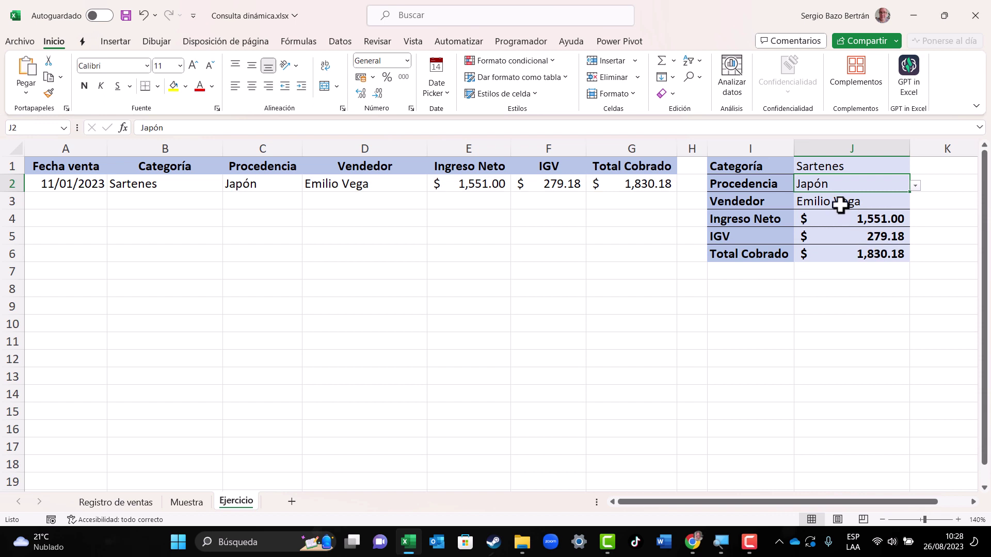
Pick a different seller in J3 and select I4:J6 to review the totals, $5,577.86 total.
left_click(854, 202)
left_click(916, 204)
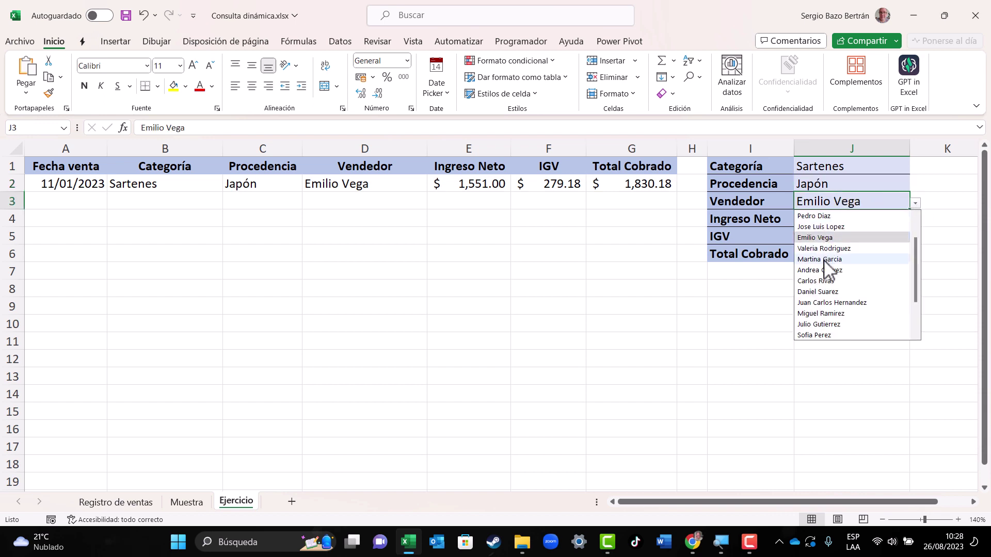
left_click(825, 281)
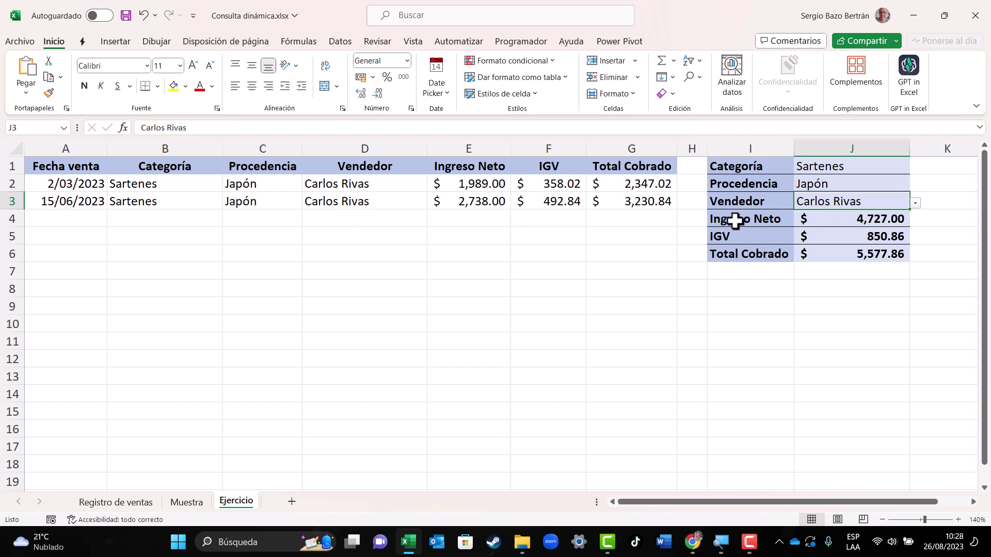
mouse_move(735, 221)
left_mouse_down()
mouse_move(879, 223)
mouse_move(880, 252)
left_mouse_up()
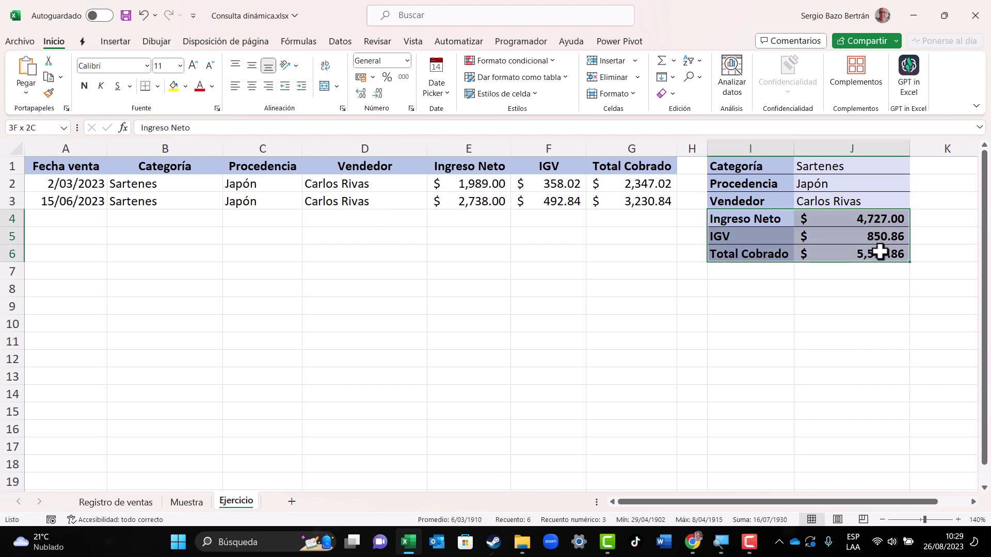